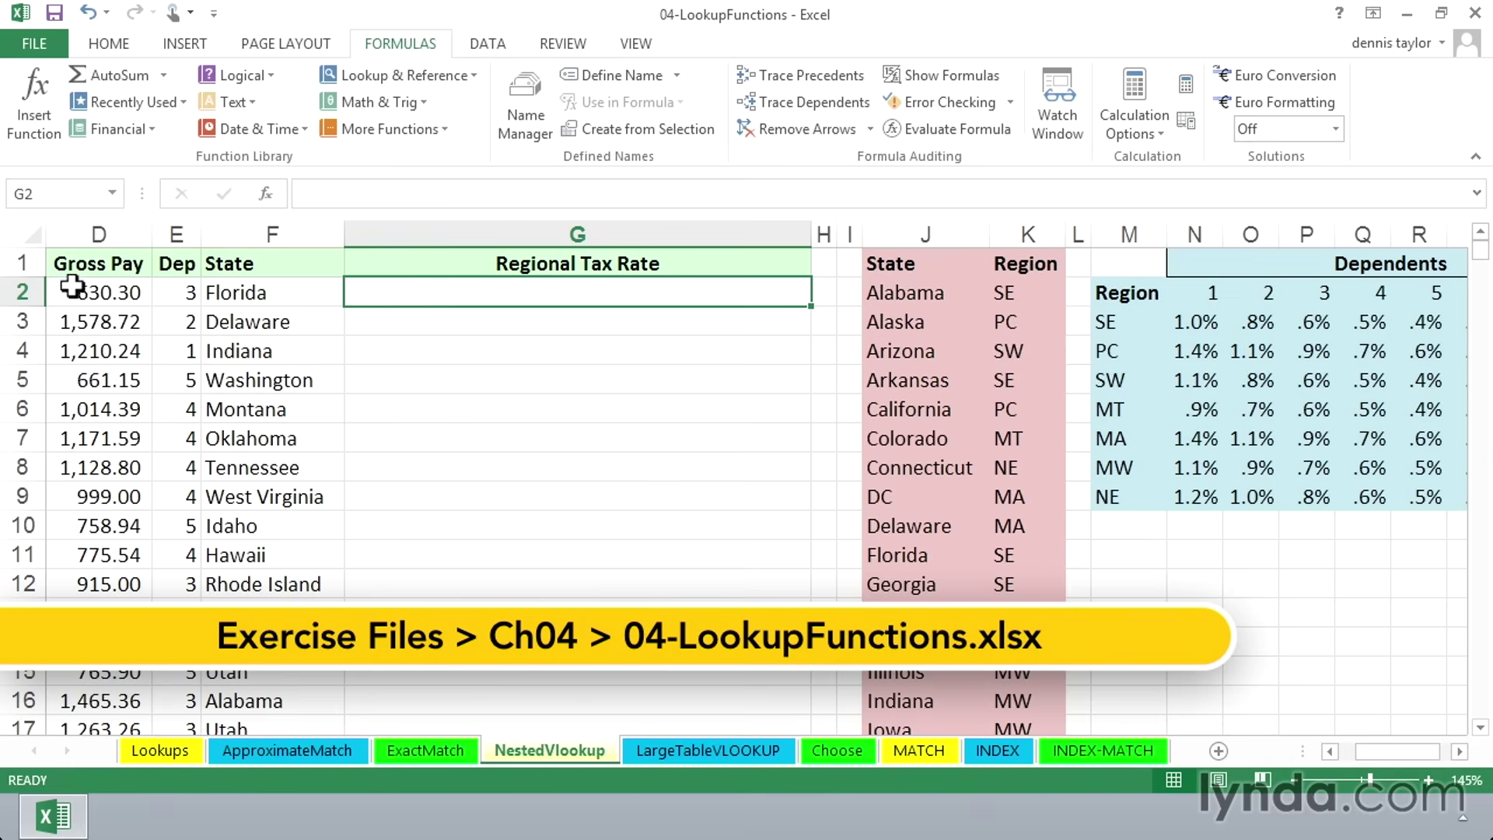
Review the Pay Rate, Hours and rate-table columns, then pick Florida in F2 and empty G2
{"action": "left_click", "coordinate": [1329, 750]}
{"action": "left_click", "coordinate": [1328, 750]}
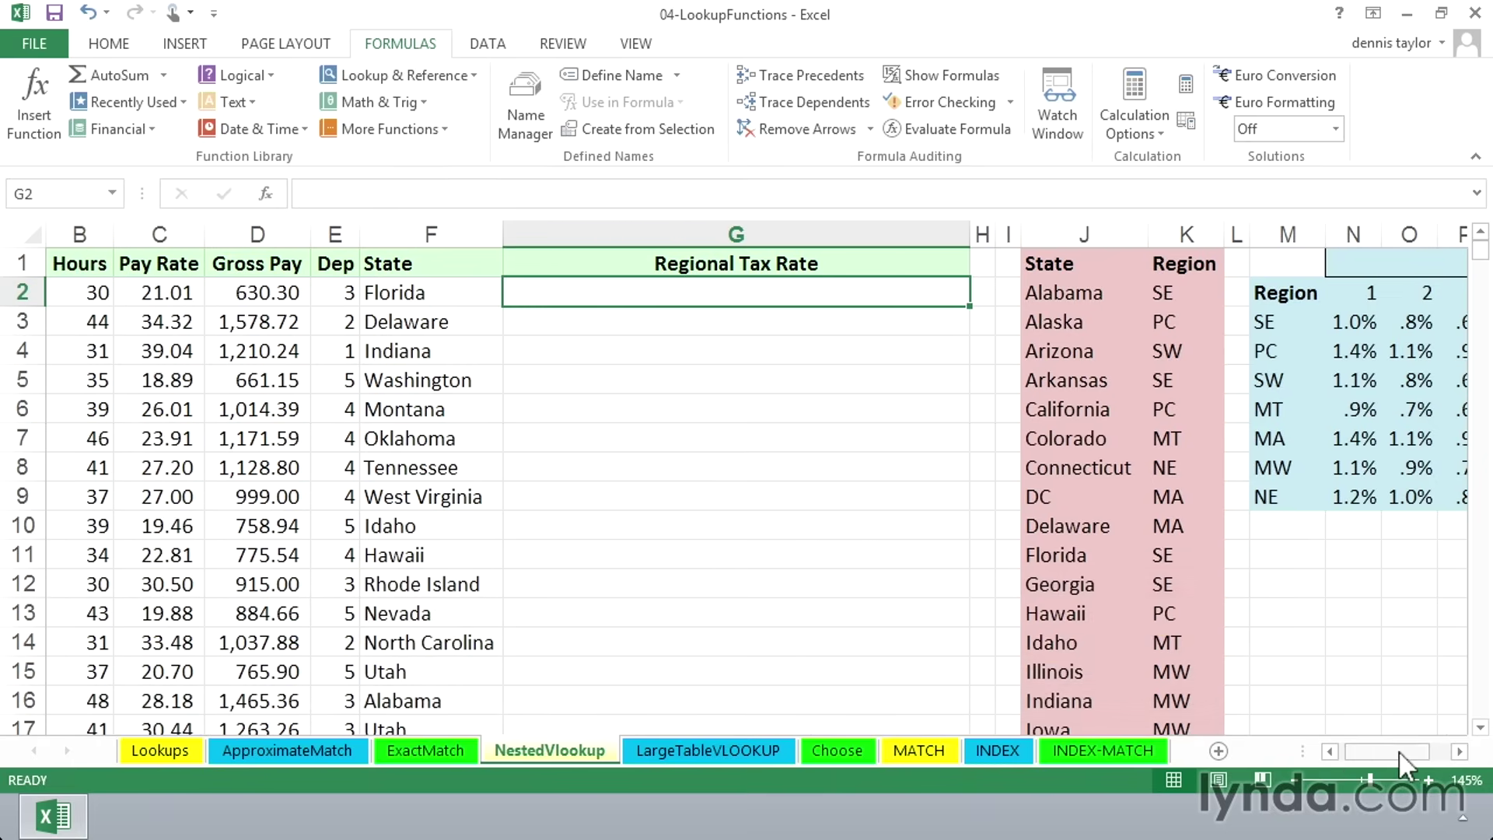
{"action": "left_click", "coordinate": [1456, 750]}
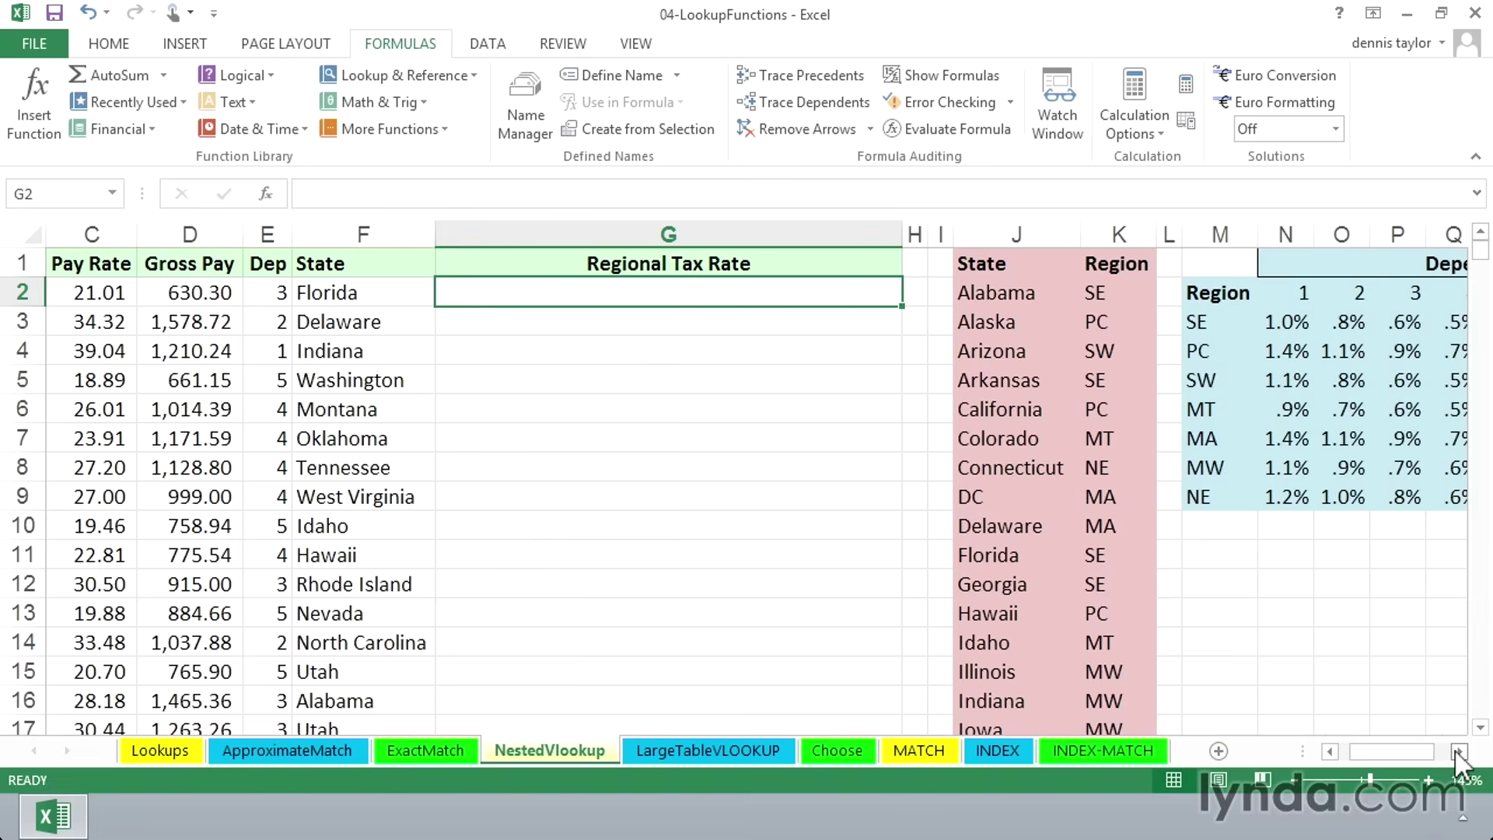
{"action": "left_click", "coordinate": [1457, 750]}
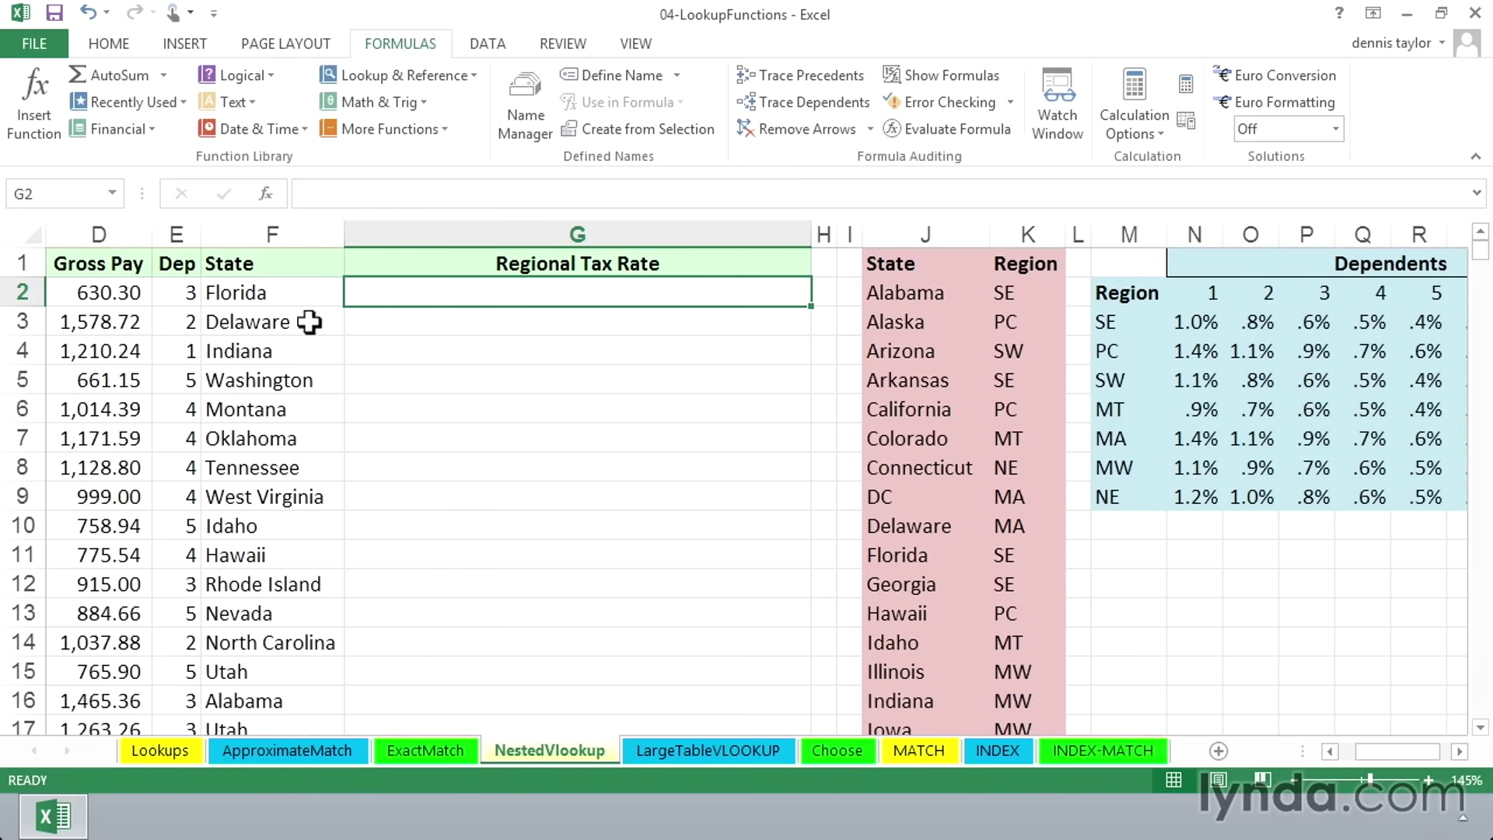
{"action": "left_click", "coordinate": [249, 292]}
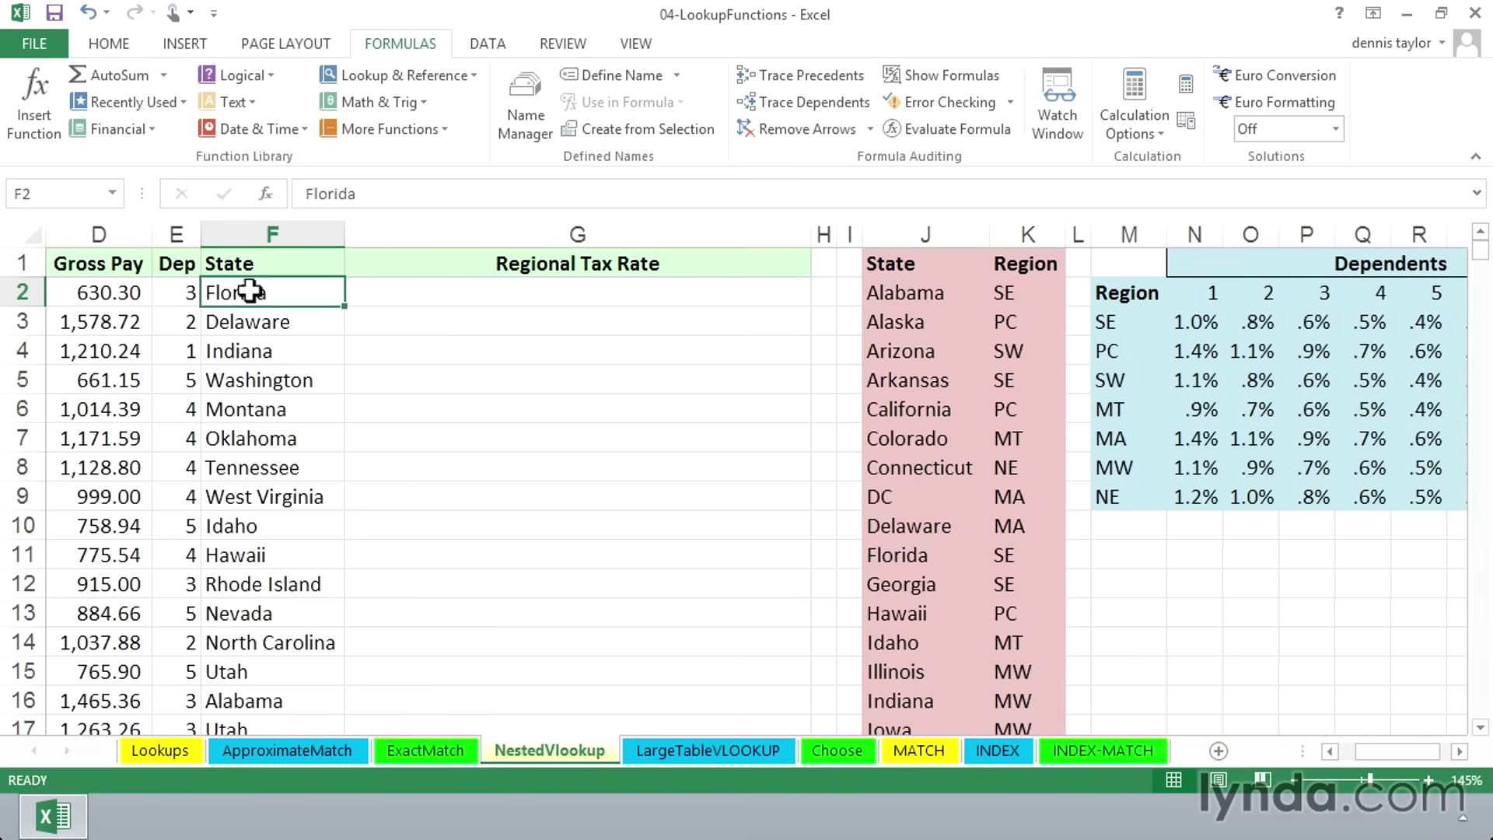
{"action": "left_click", "coordinate": [401, 298]}
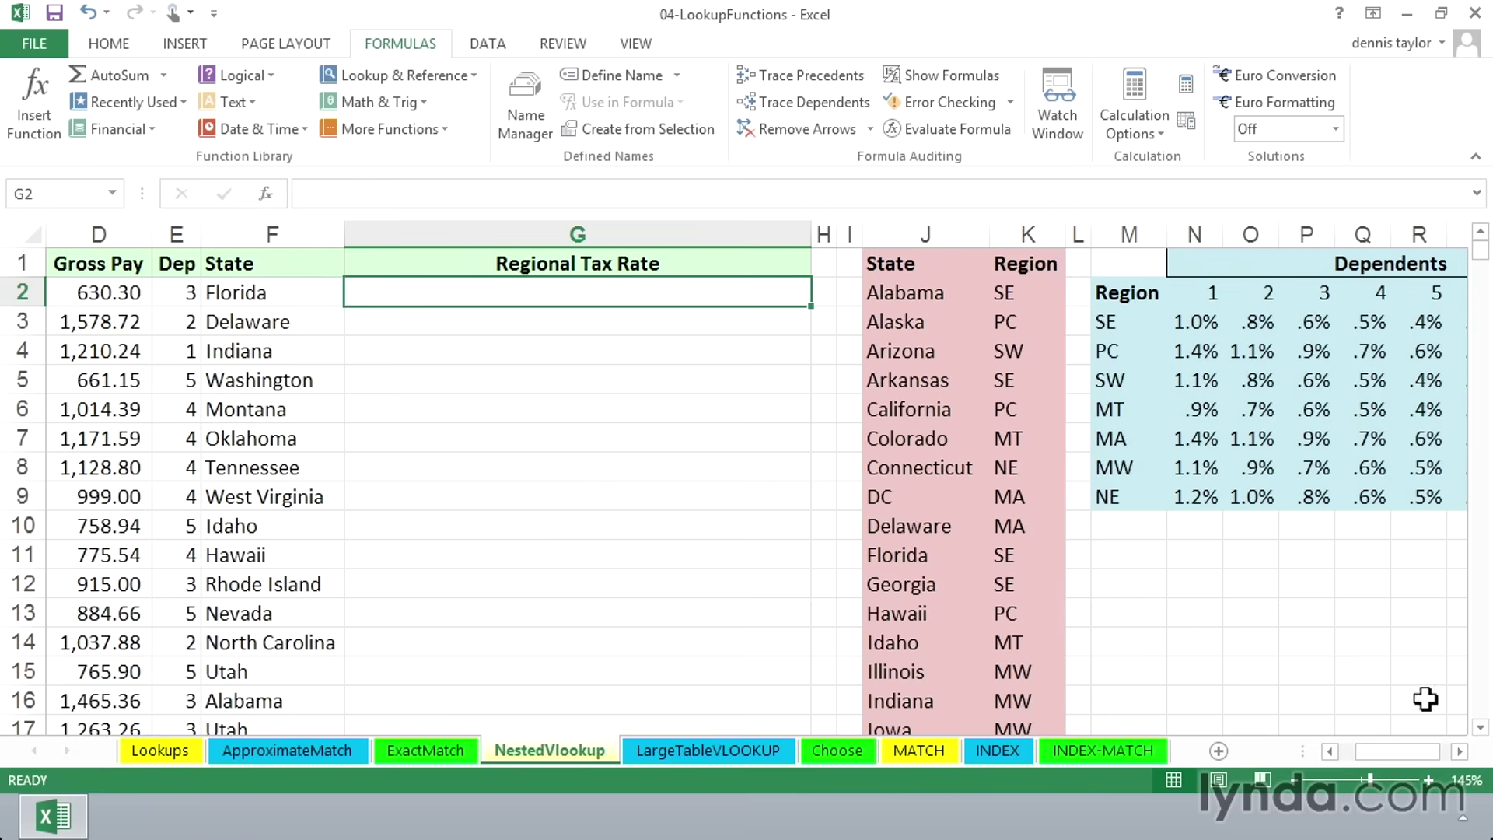
Inspect the Dependents rate table through column U, its region codes and dependents headers, then select G2
{"action": "left_click", "coordinate": [1459, 751]}
{"action": "left_click", "coordinate": [1459, 751]}
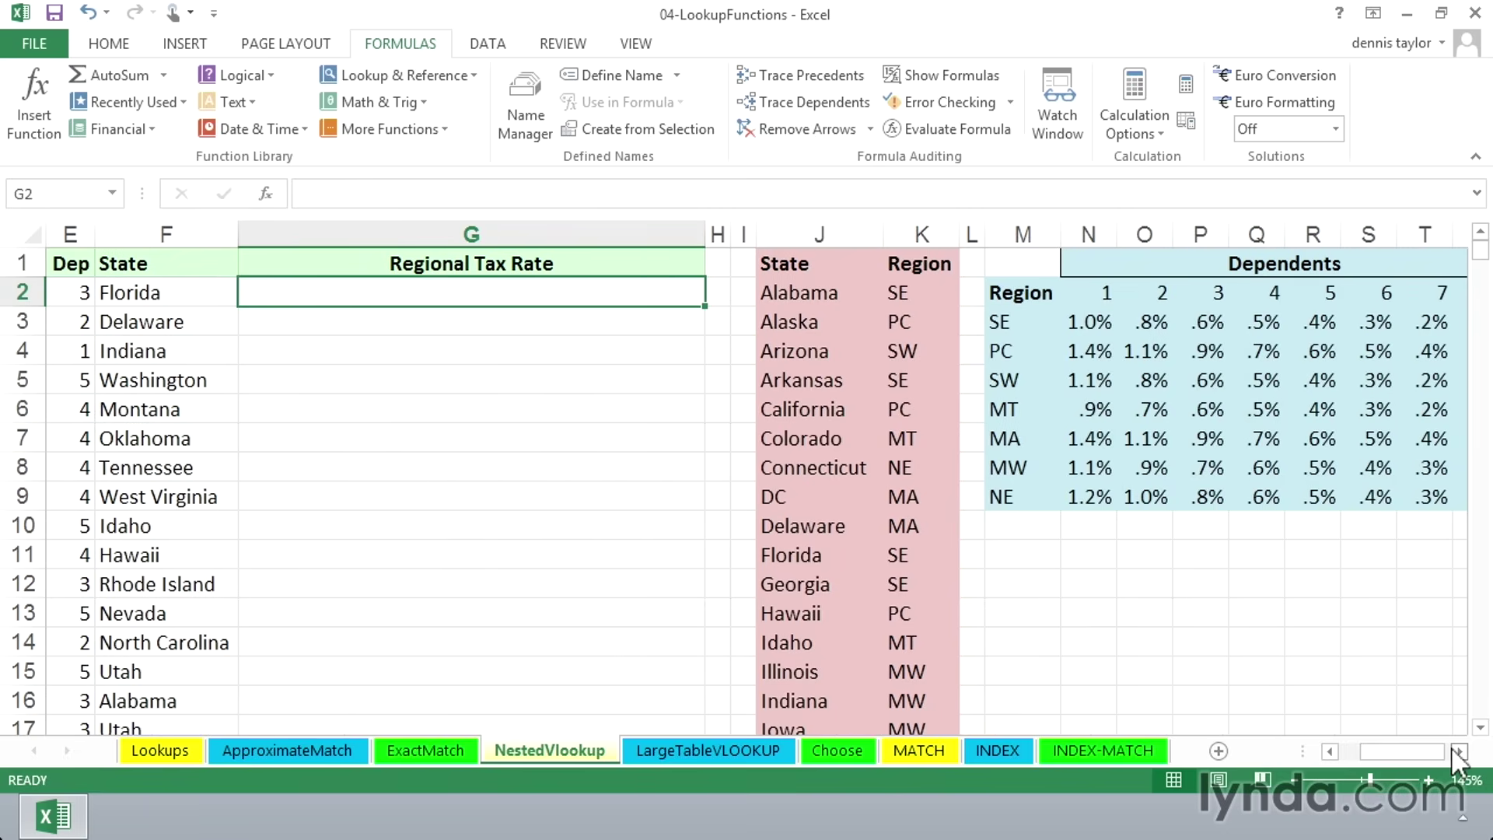
{"action": "left_click", "coordinate": [1458, 751]}
{"action": "left_click", "coordinate": [1458, 751]}
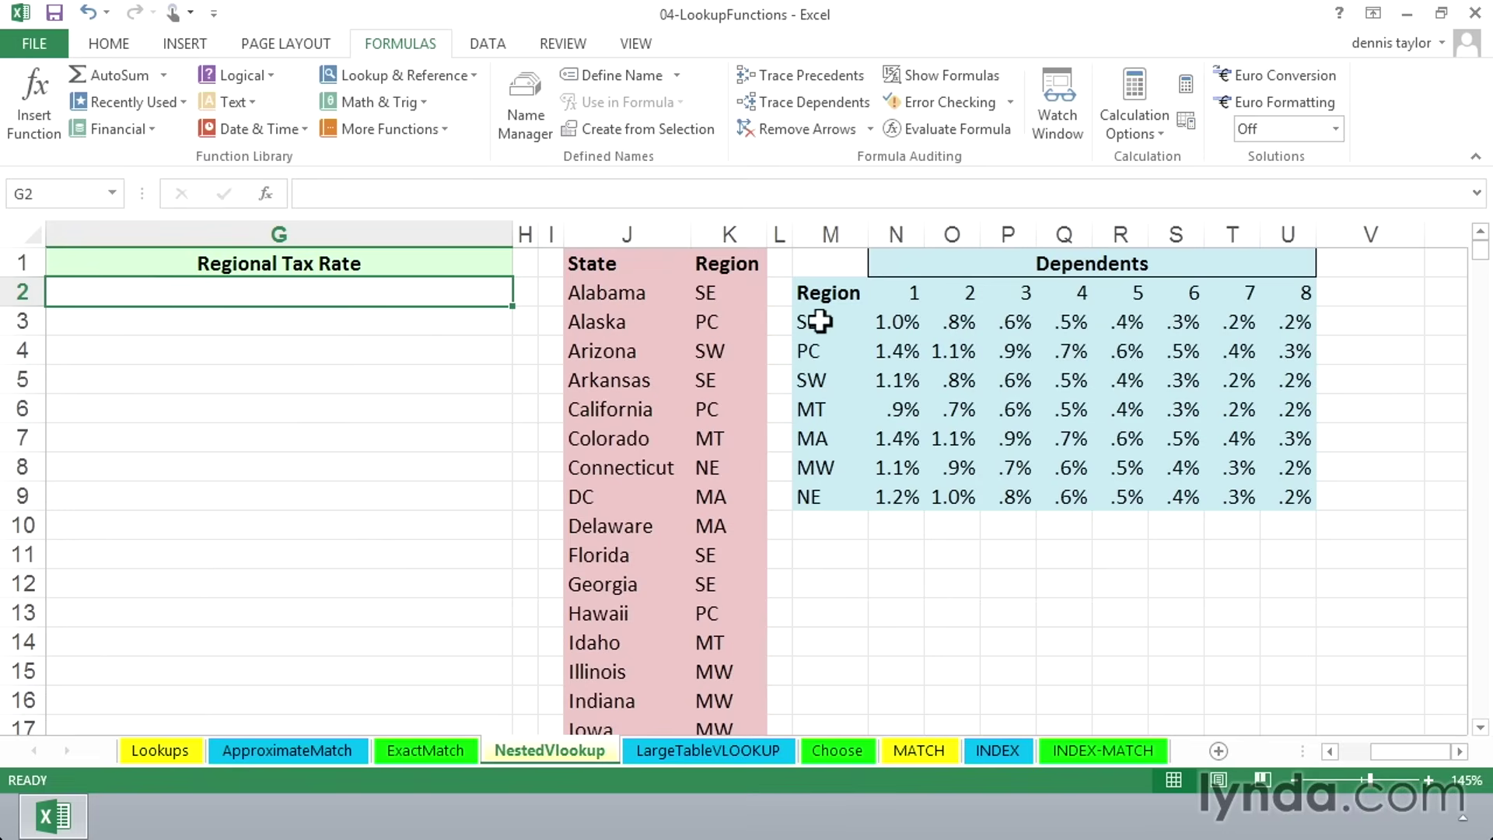
{"action": "left_click_drag", "start_coordinate": [828, 322], "coordinate": [809, 490]}
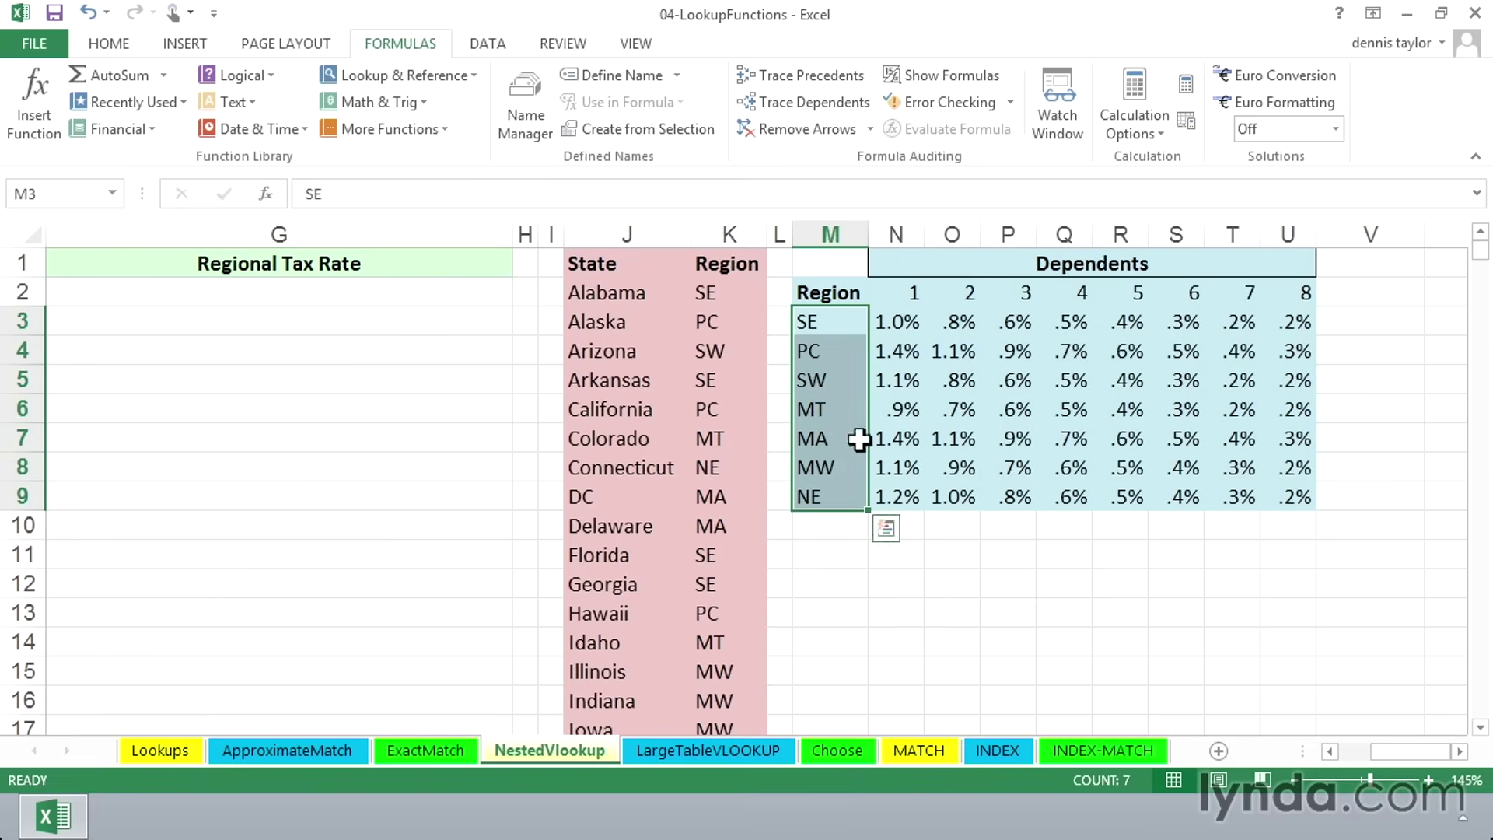
{"action": "left_click_drag", "start_coordinate": [906, 296], "coordinate": [1300, 294]}
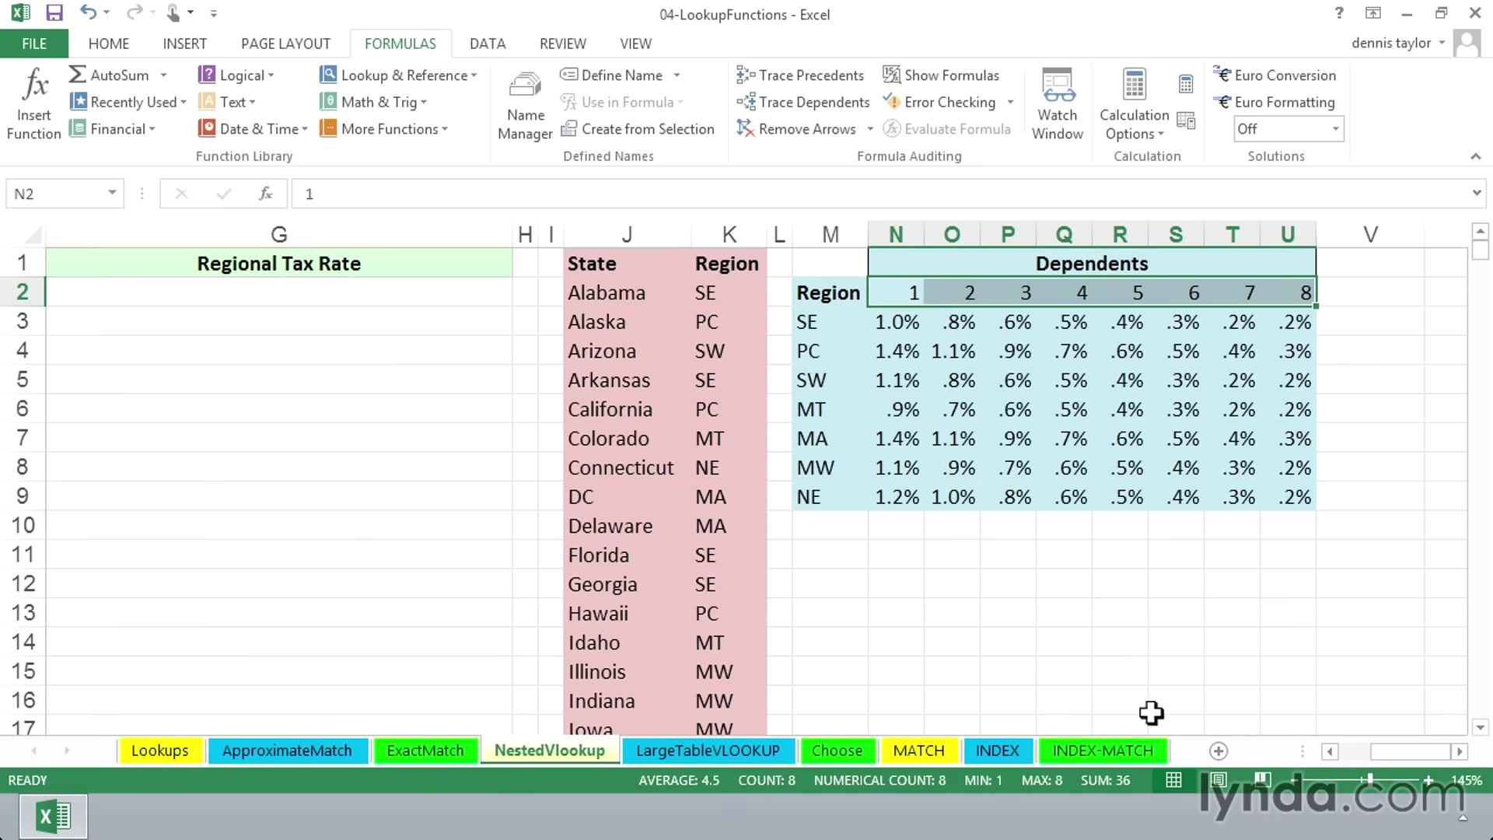
{"action": "left_click", "coordinate": [1327, 751]}
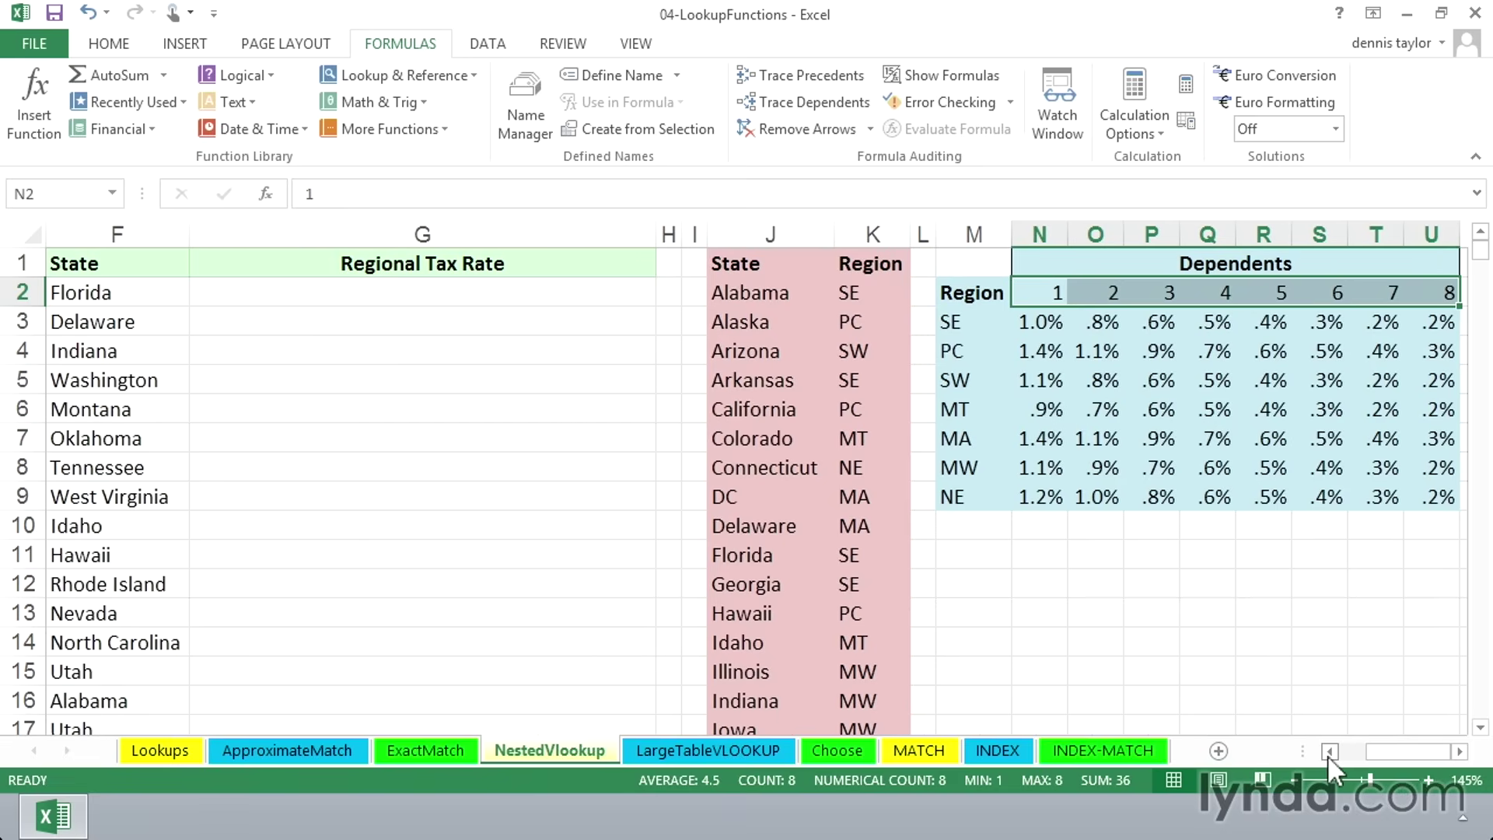
{"action": "left_click", "coordinate": [320, 287]}
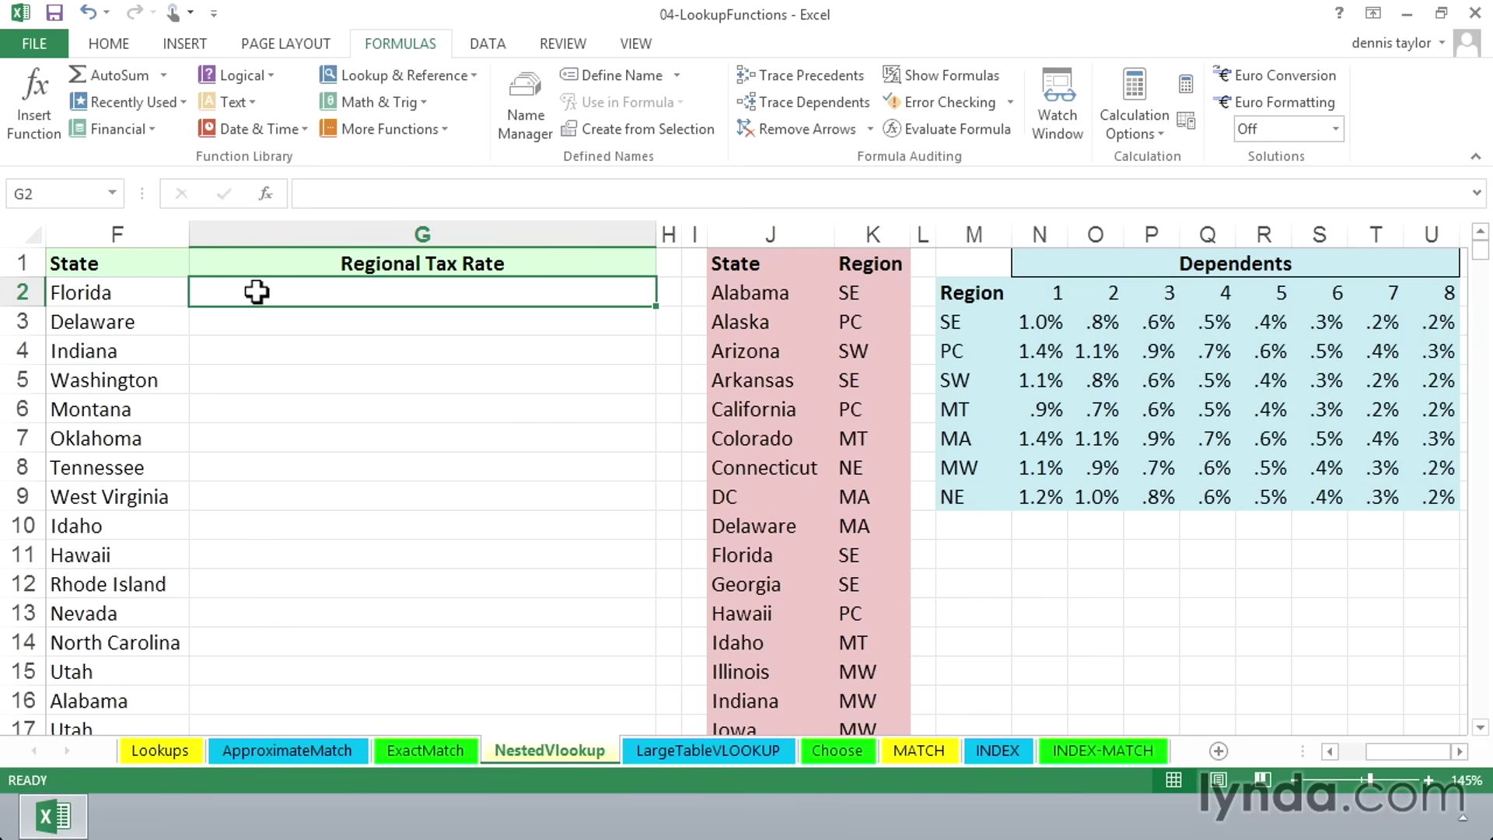
Enter =VLOOKUP(F2,J:K,2,0) in G2, returning Florida's region code SE
{"action": "type", "text": "=vloo"}
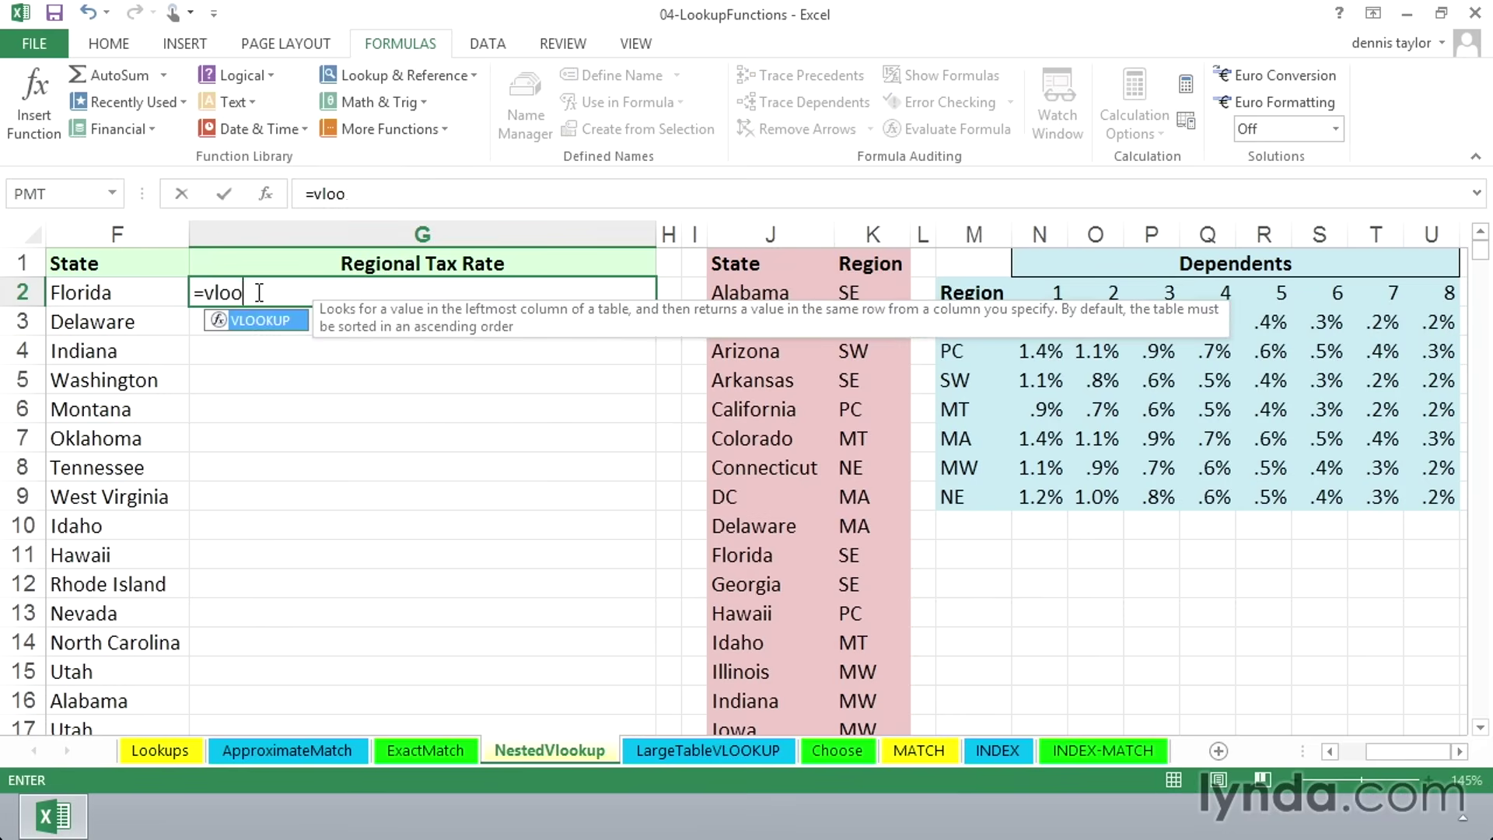
{"action": "type", "text": "kup("}
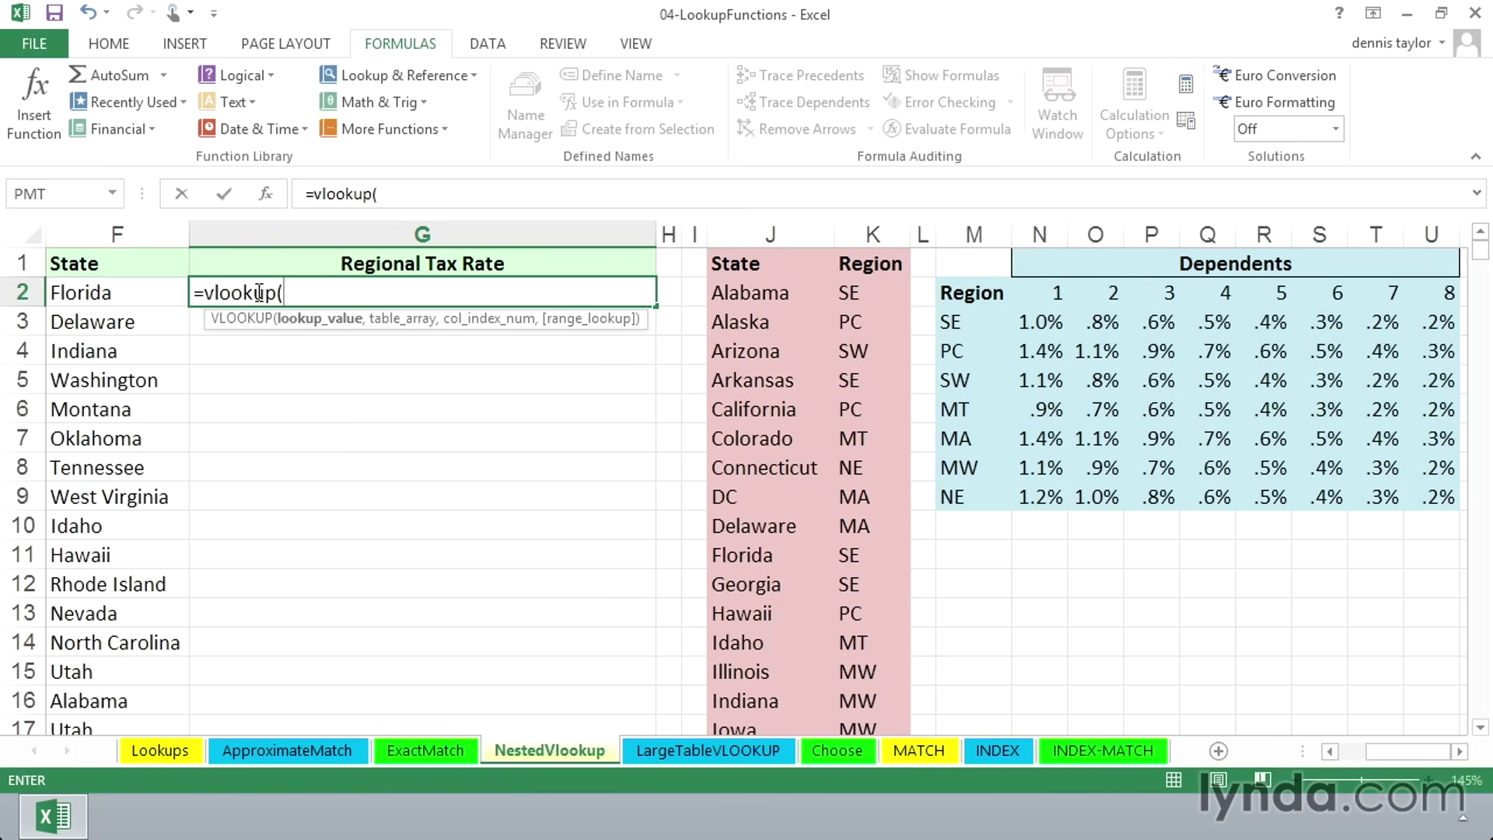
{"action": "left_click", "coordinate": [81, 293]}
{"action": "type", "text": ","}
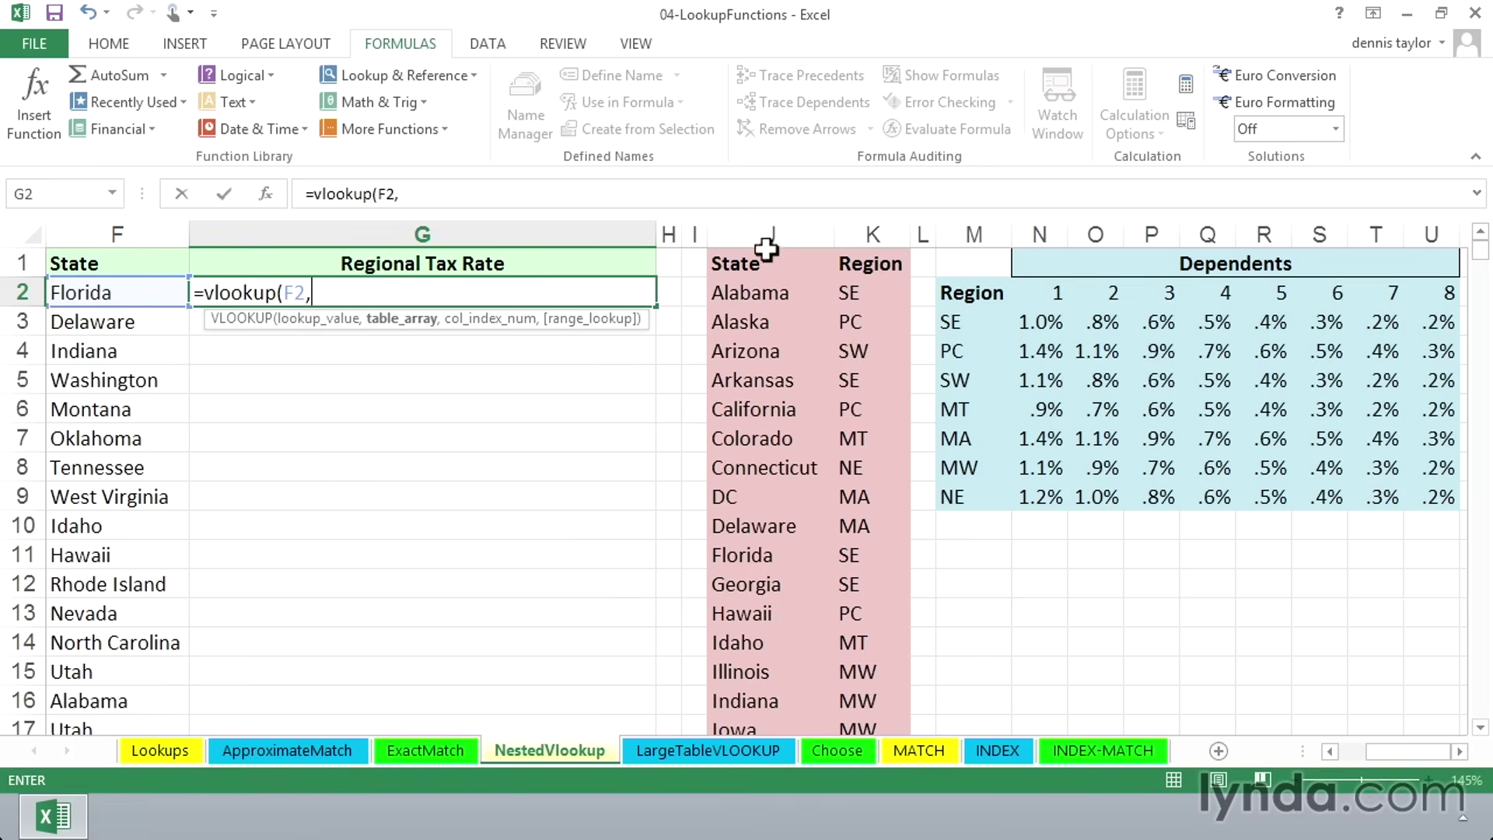
{"action": "left_click_drag", "start_coordinate": [770, 233], "coordinate": [862, 230]}
{"action": "type", "text": ","}
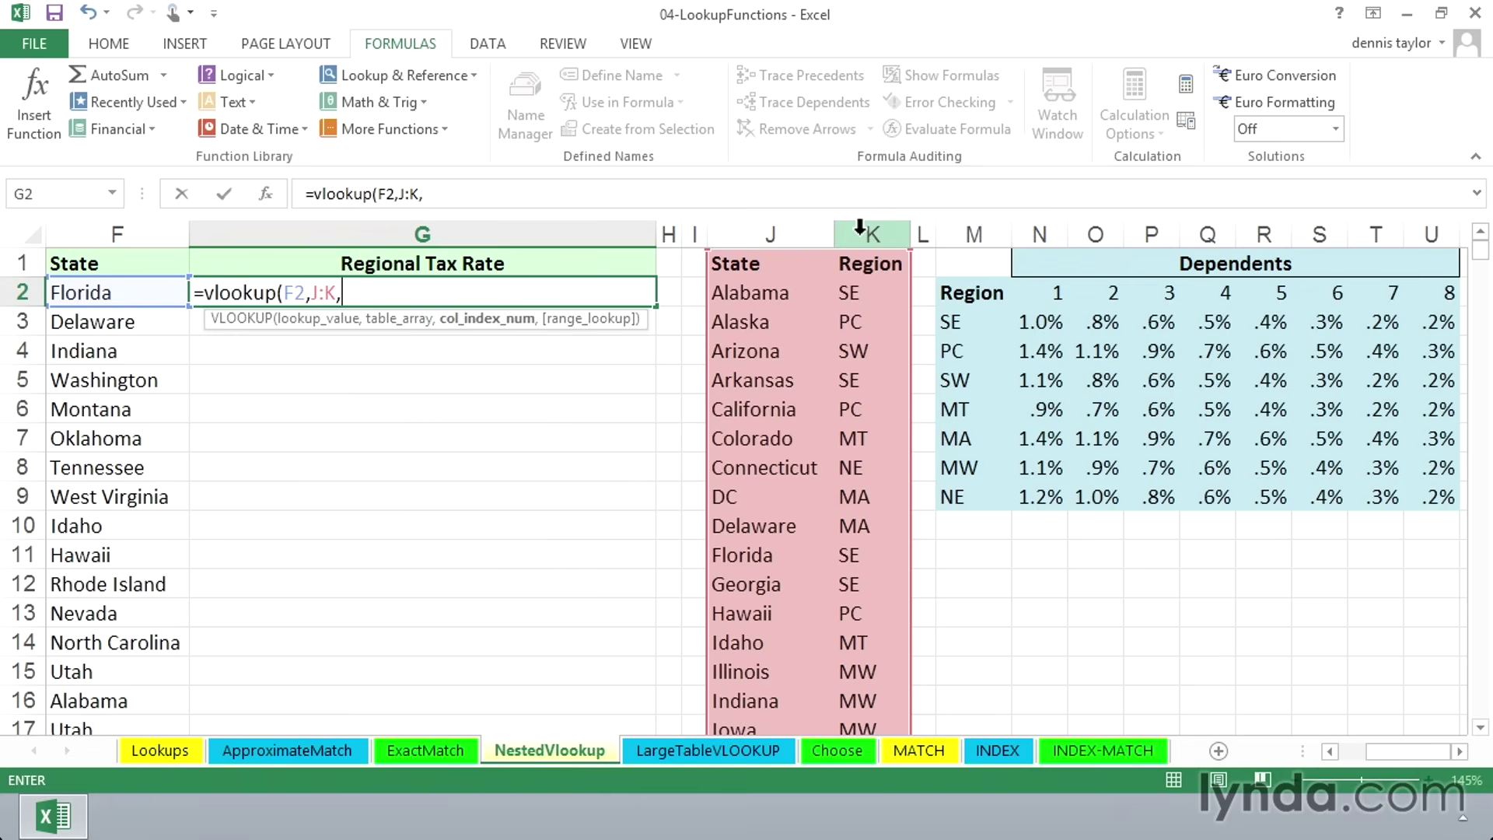
{"action": "type", "text": "2,"}
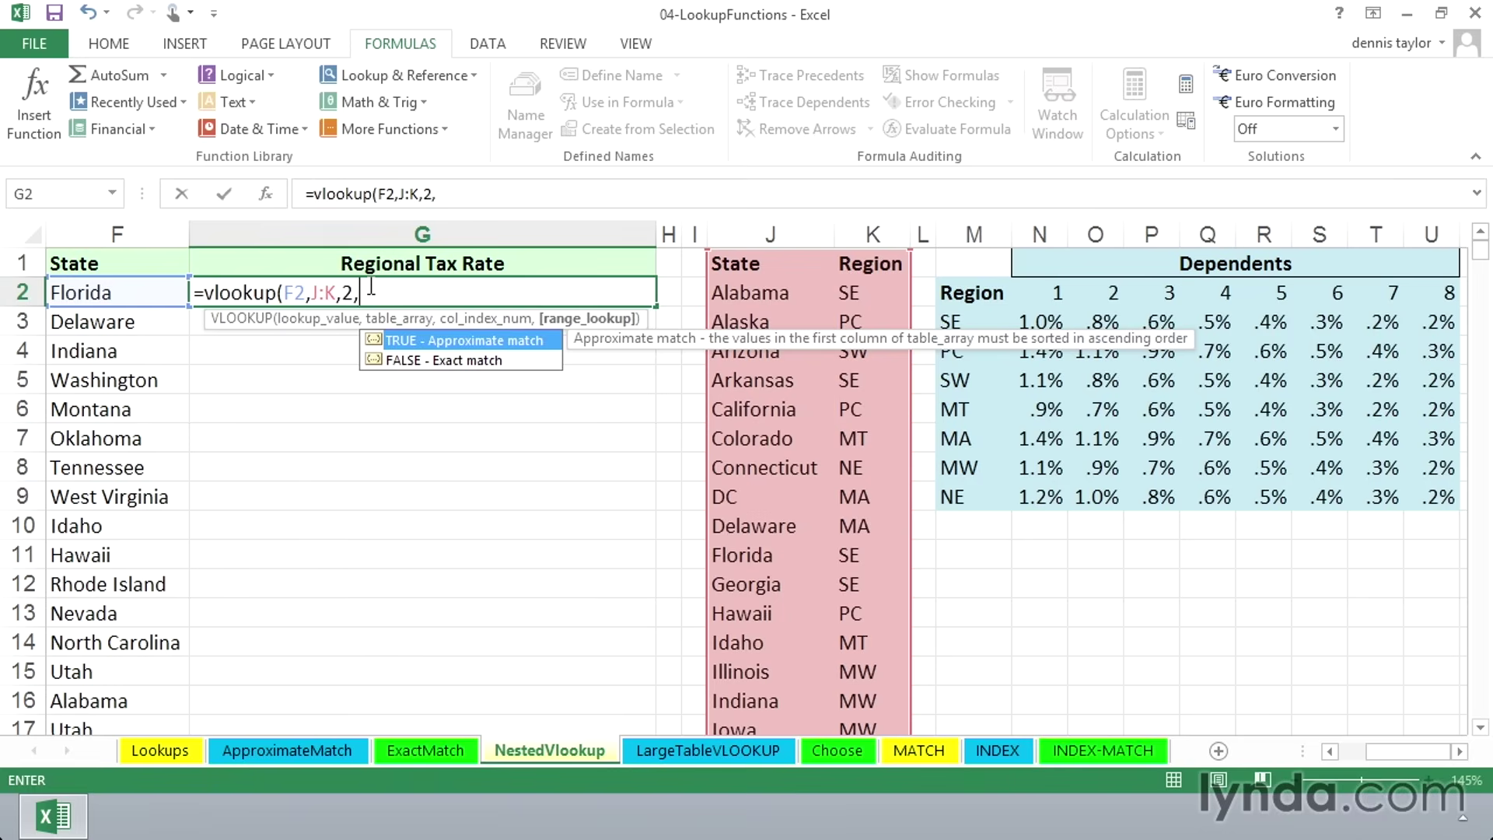
{"action": "type", "text": "0"}
{"action": "type", "text": ")"}
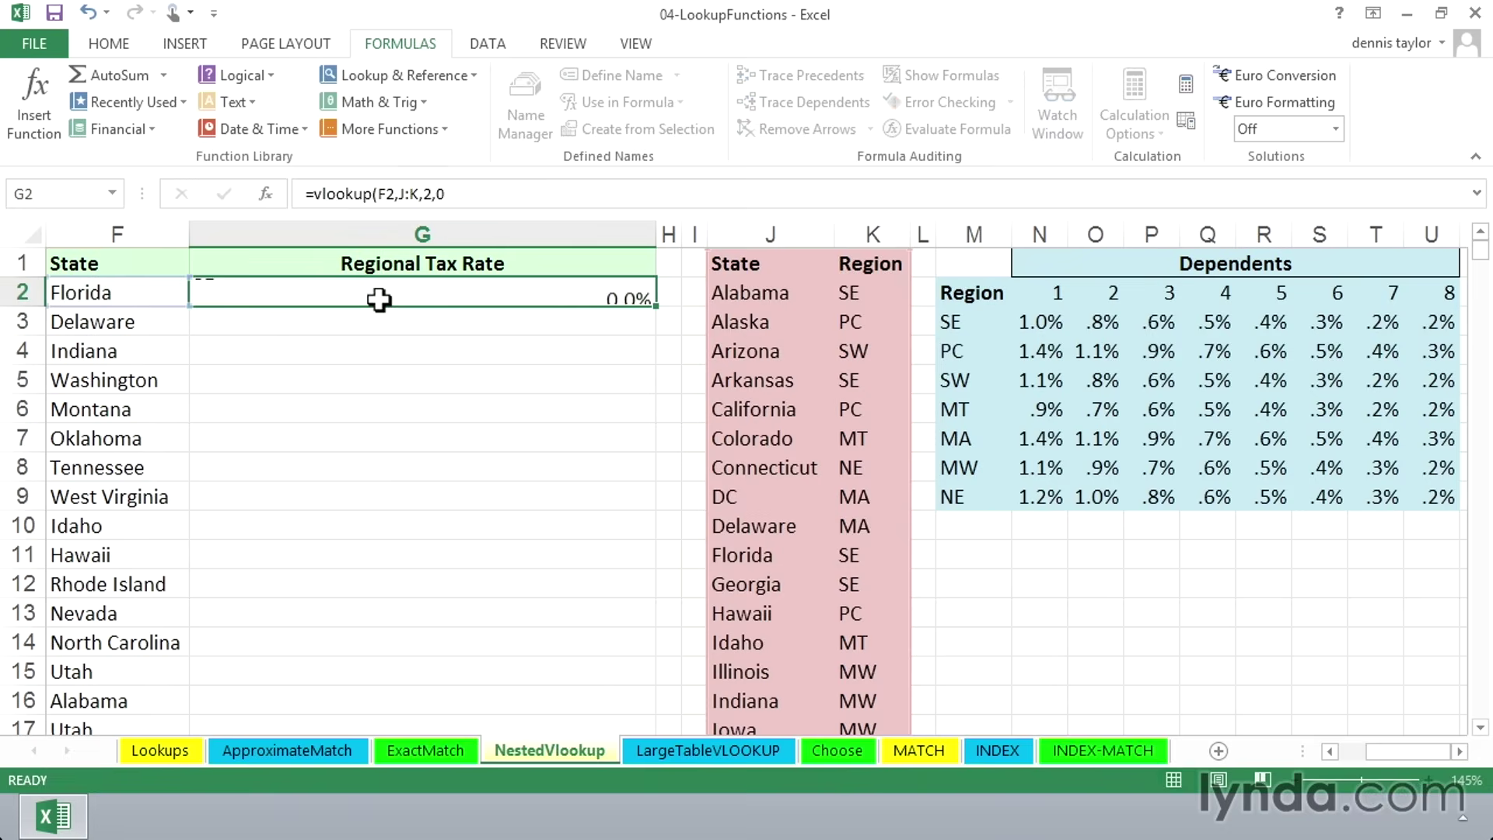
{"action": "key", "text": "Return"}
{"action": "left_click", "coordinate": [380, 294]}
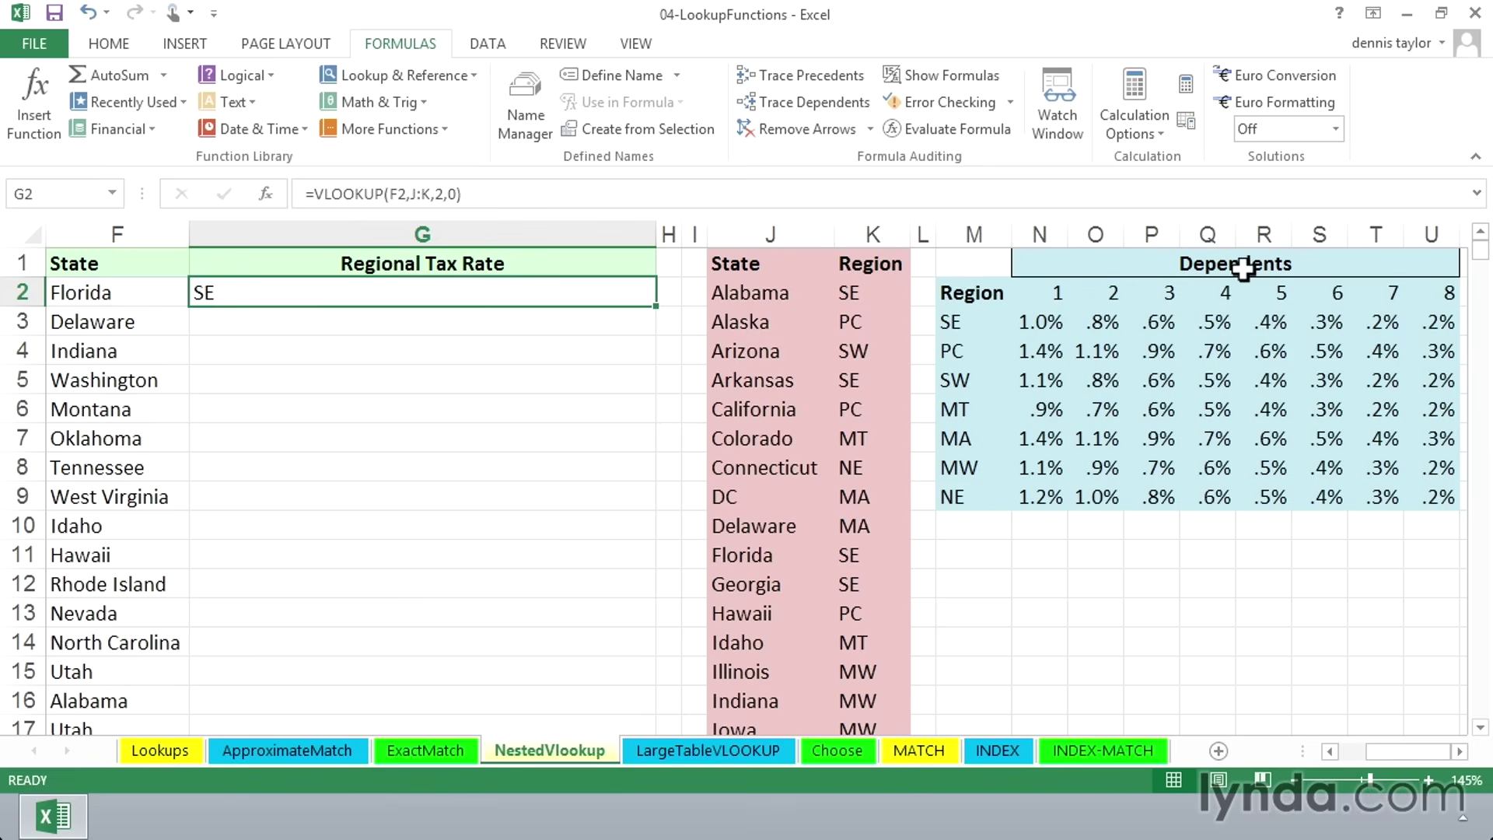
Wrap G2's region lookup in an outer VLOOKUP over M:U, giving =vlookup(VLOOKUP(F2,J:K,2,0),M:U, so far
{"action": "double_click", "coordinate": [197, 293]}
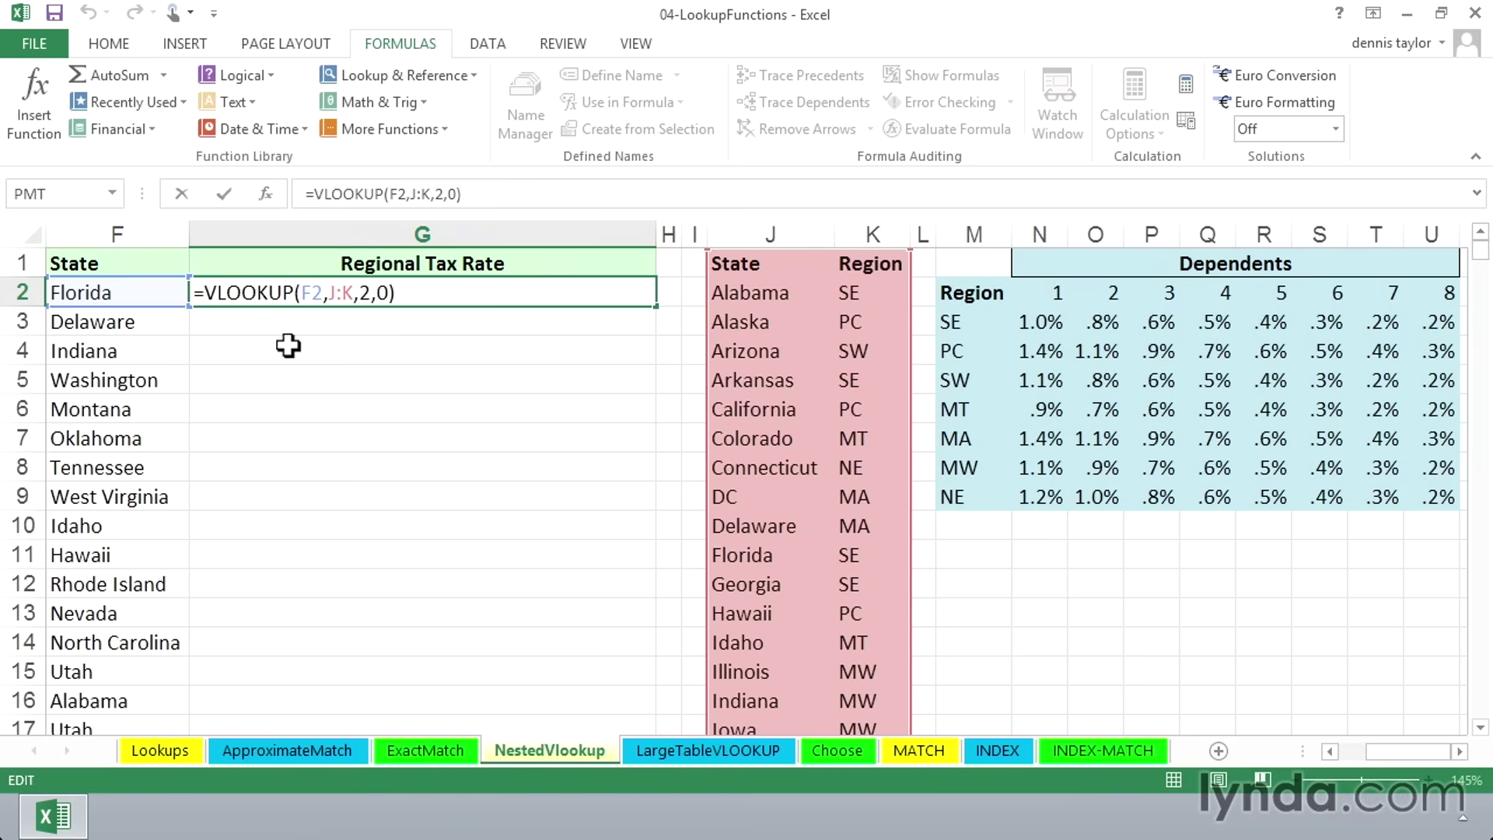
{"action": "type", "text": "vlooku"}
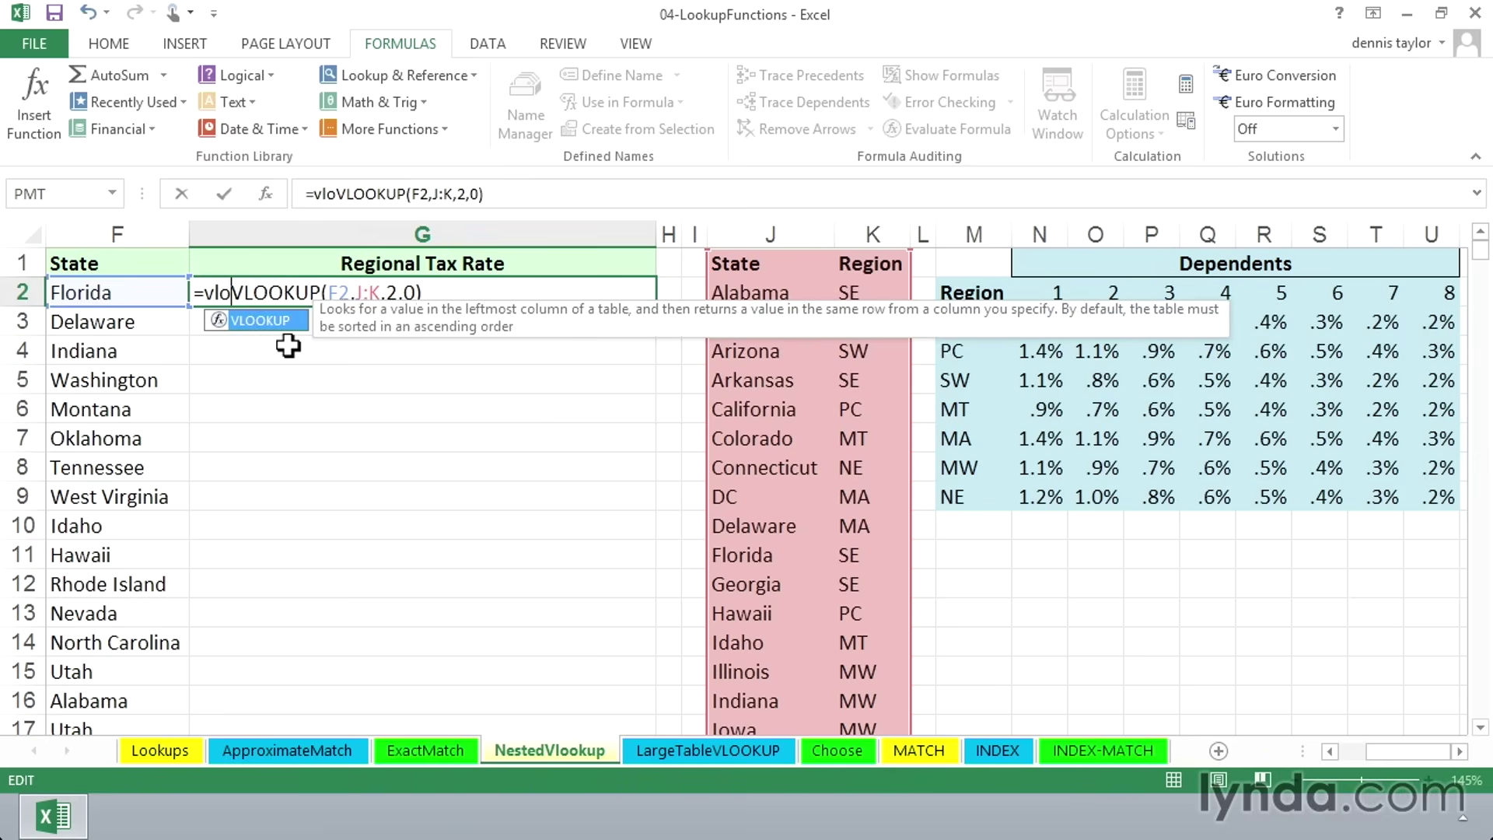
{"action": "type", "text": "p("}
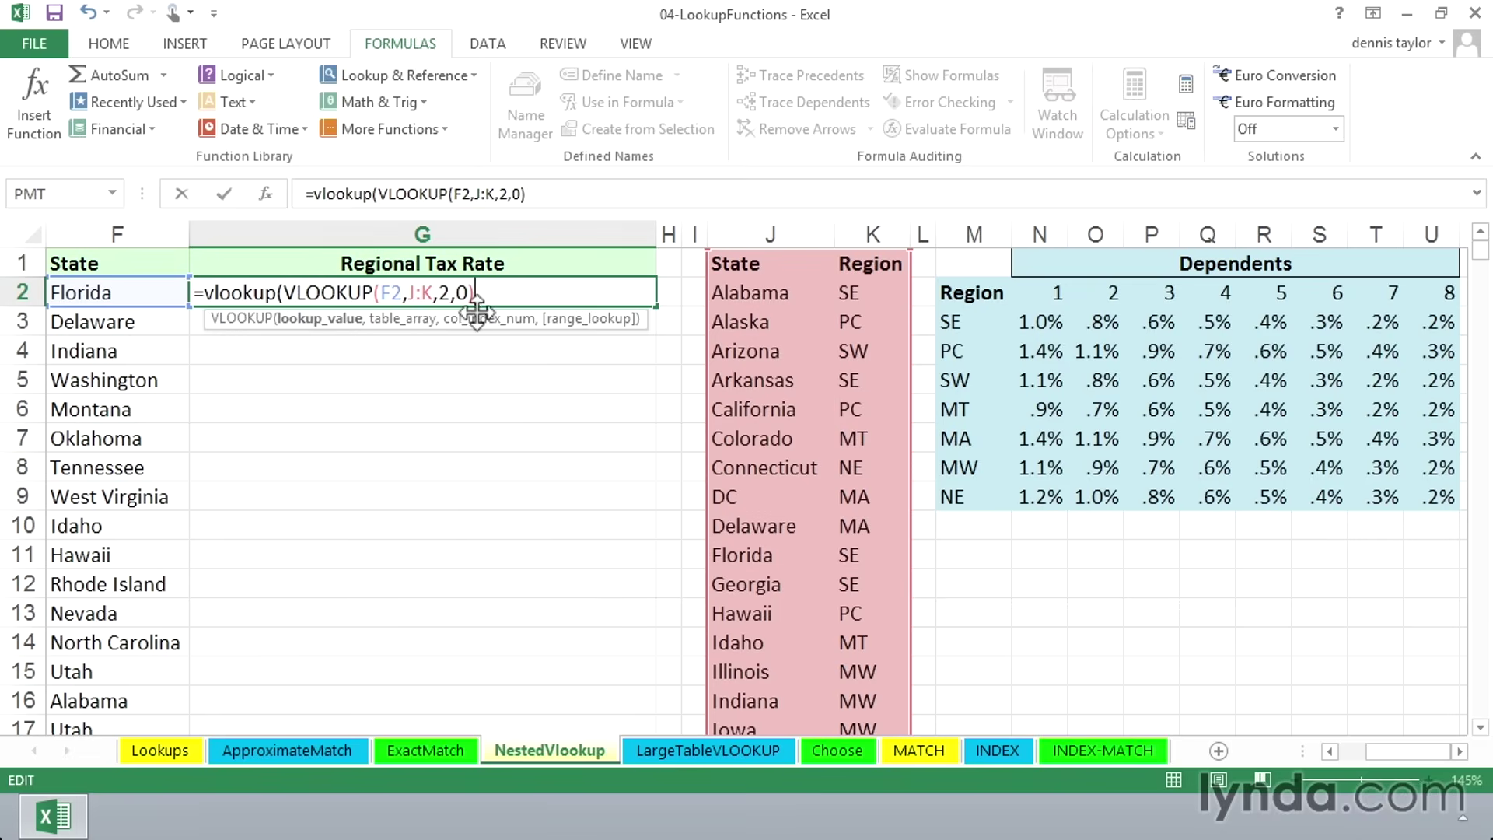
{"action": "type", "text": ","}
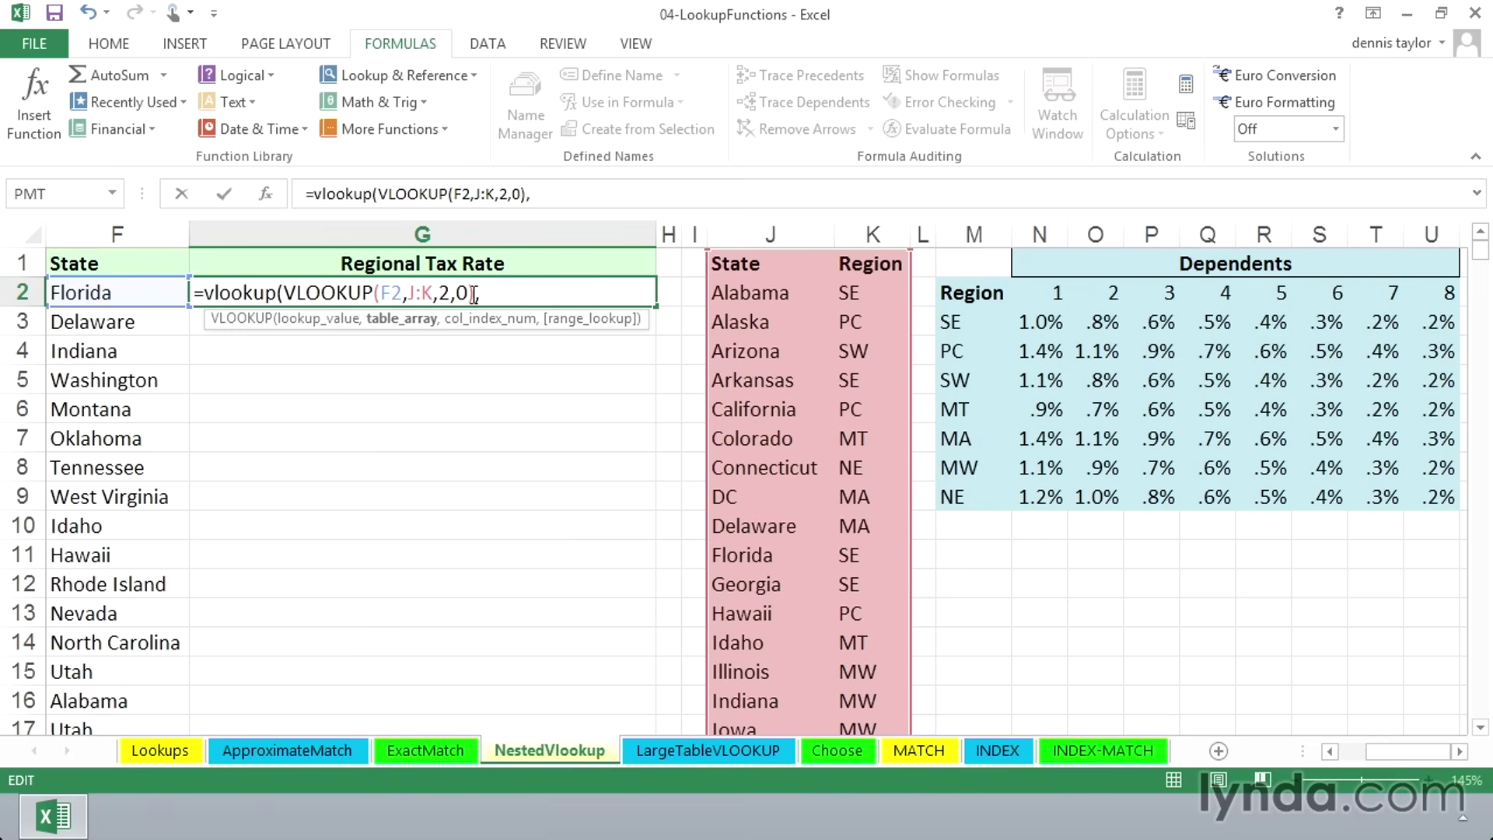
{"action": "left_click_drag", "start_coordinate": [472, 294], "coordinate": [292, 286]}
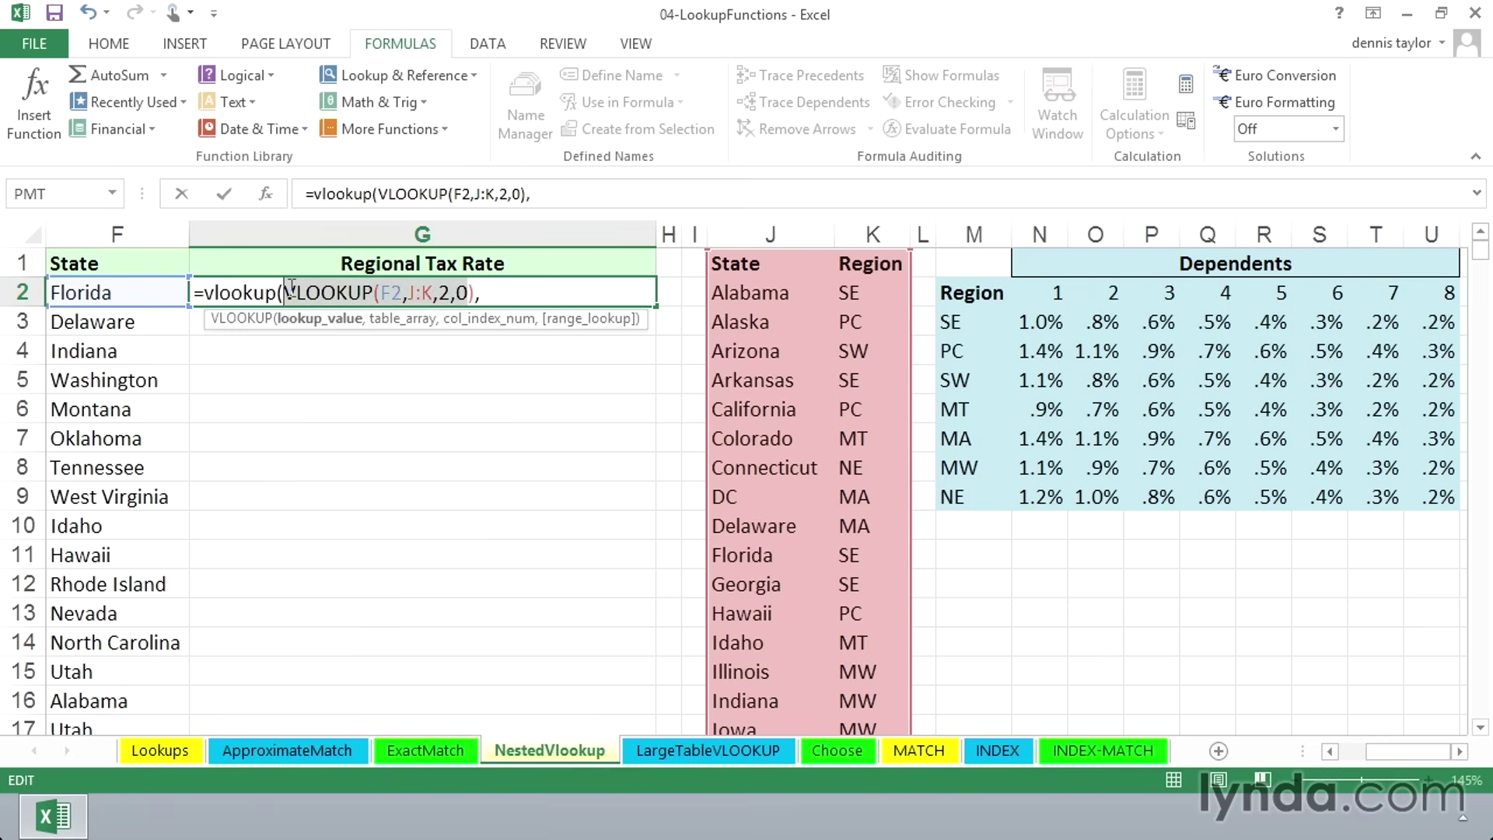
{"action": "left_click", "coordinate": [490, 297]}
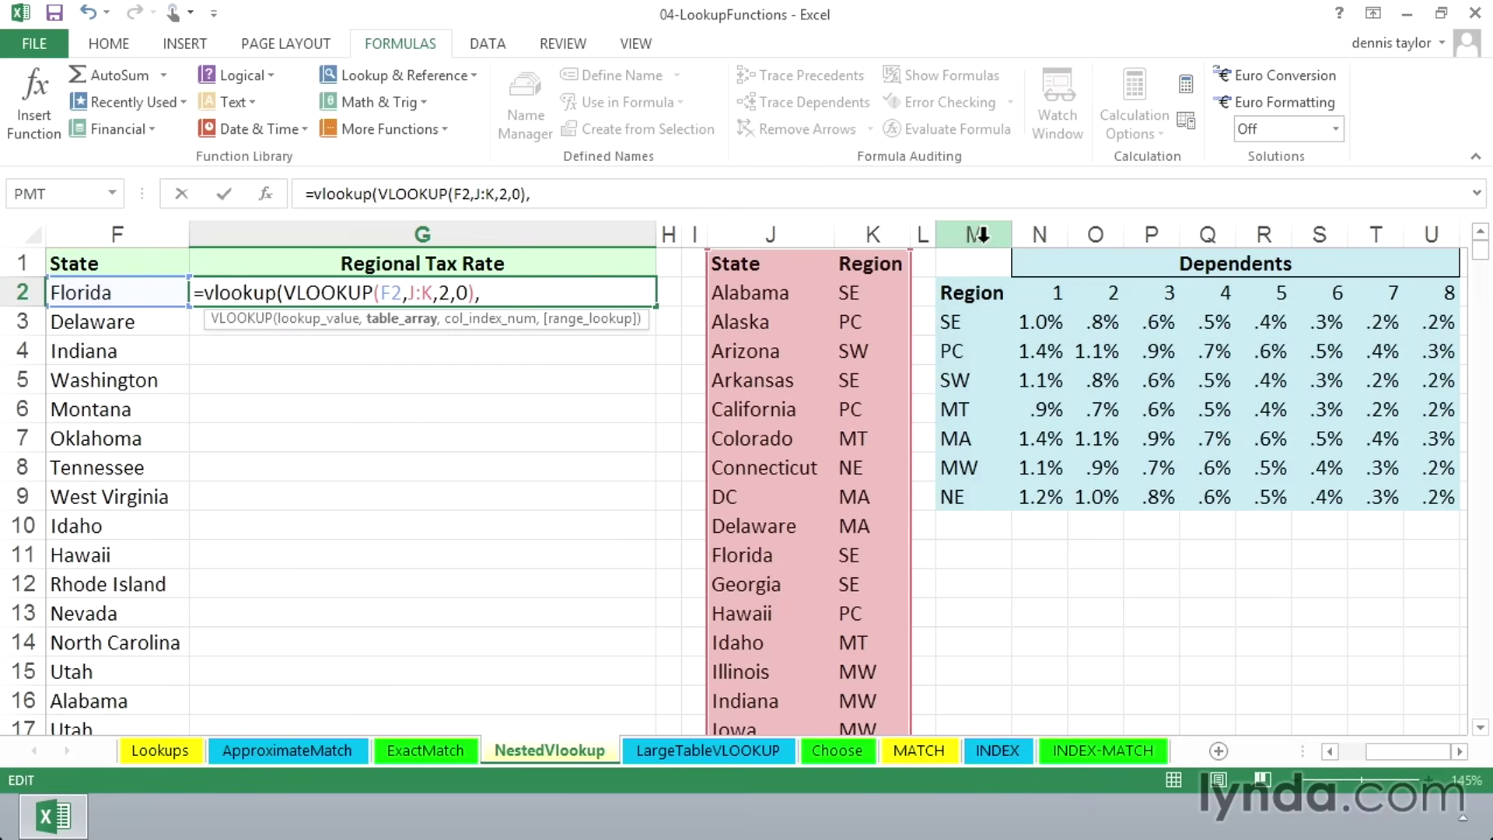
{"action": "left_click_drag", "start_coordinate": [981, 234], "coordinate": [1419, 231]}
{"action": "type", "text": ","}
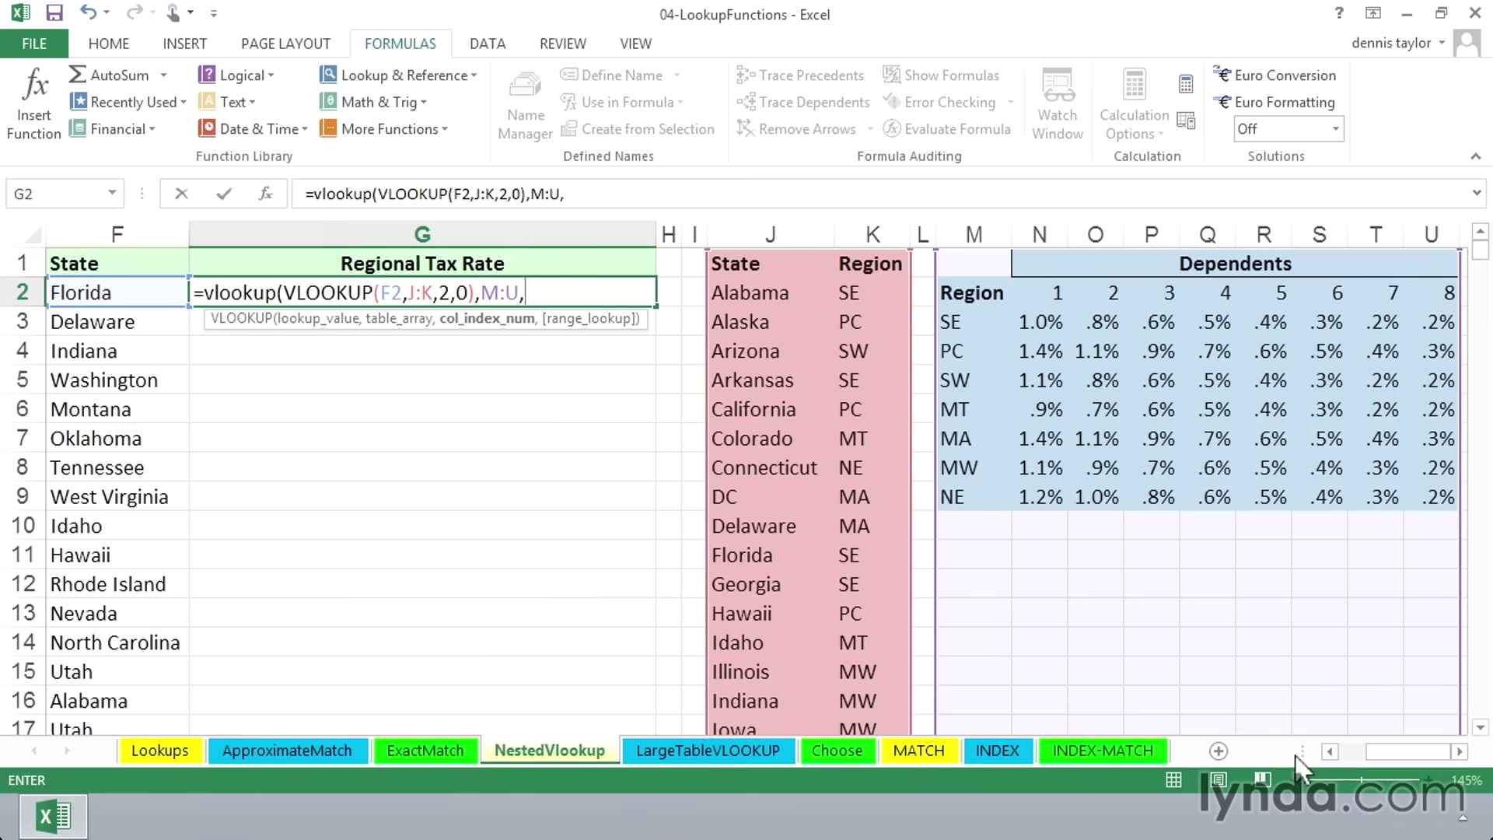
{"action": "left_click", "coordinate": [1328, 750]}
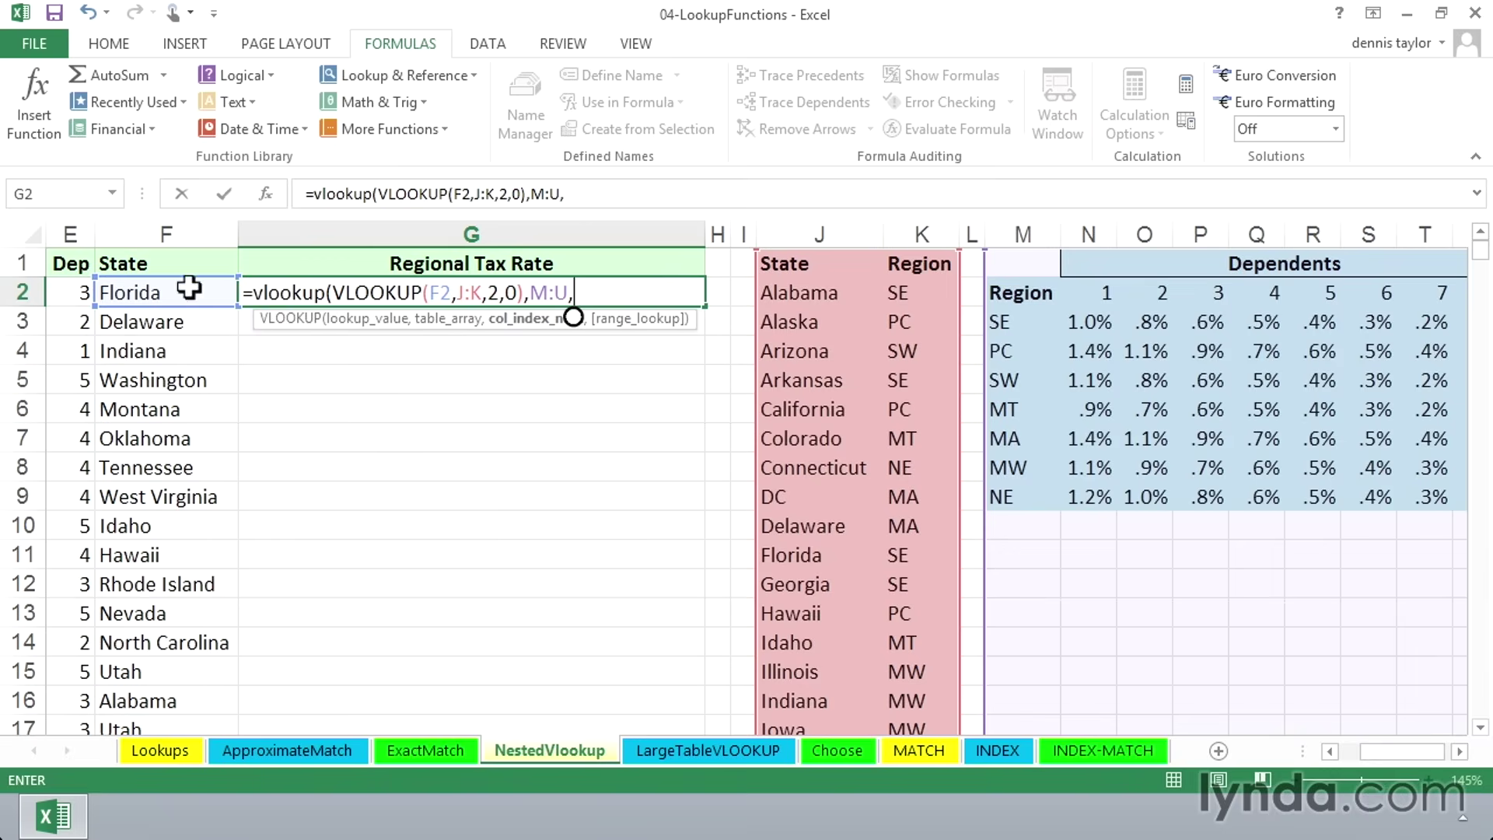
Complete the outer VLOOKUP with column index E2+1 and exact match 0, closing the formula
{"action": "left_click", "coordinate": [64, 288]}
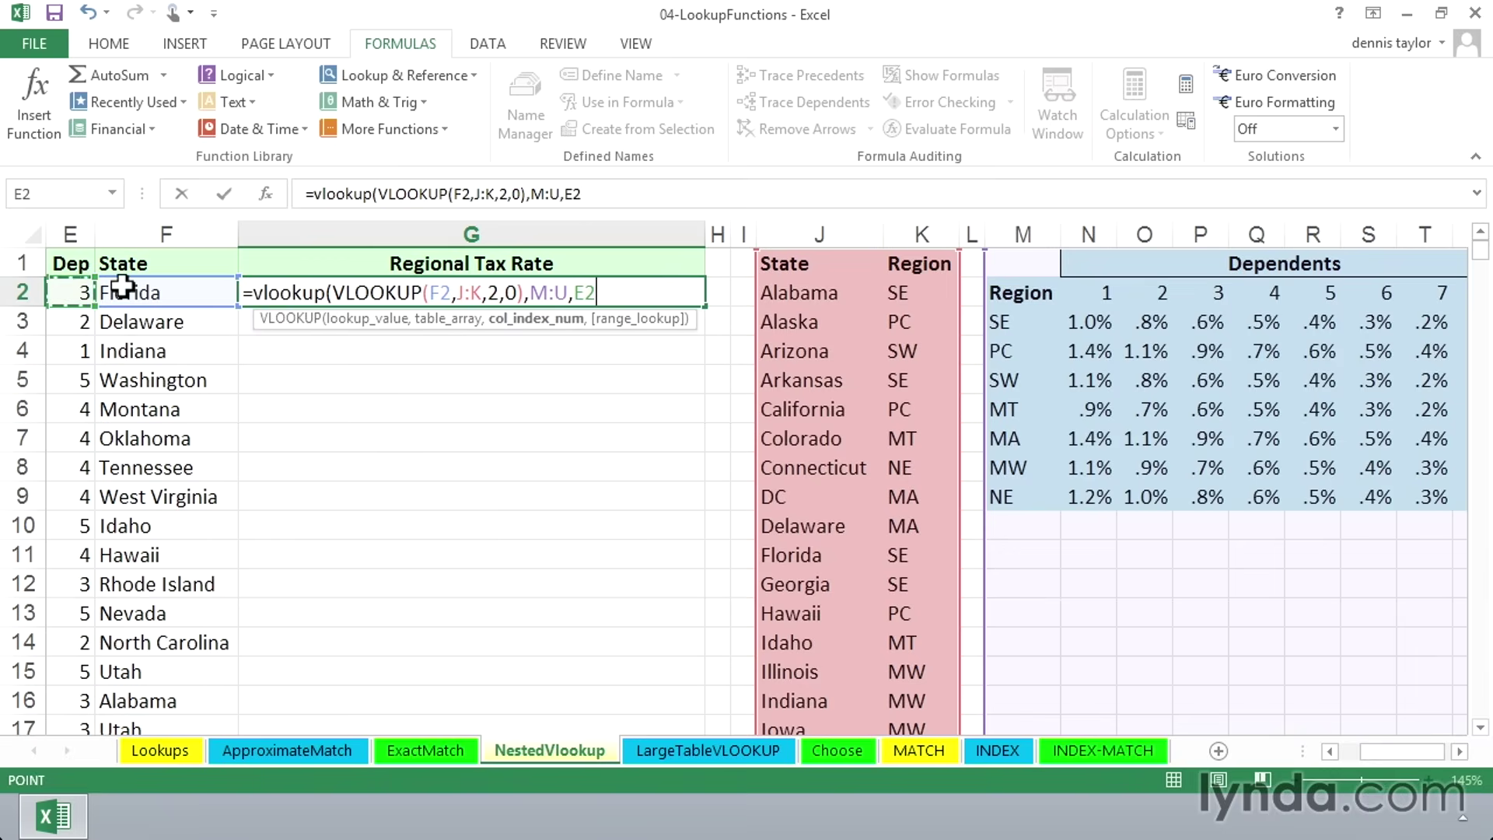
{"action": "type", "text": "+1"}
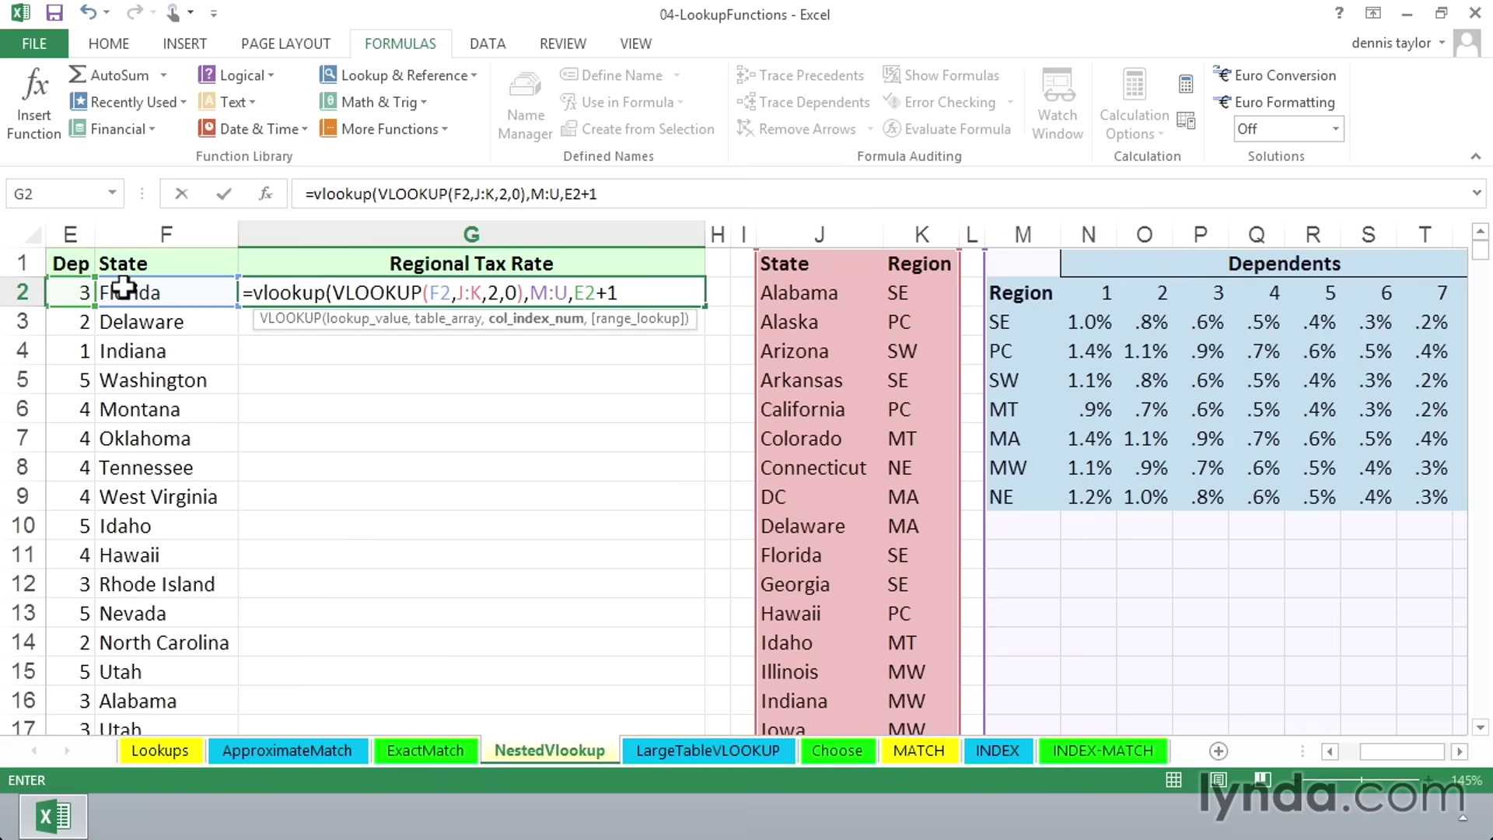
{"action": "left_click_drag", "start_coordinate": [342, 294], "coordinate": [525, 293]}
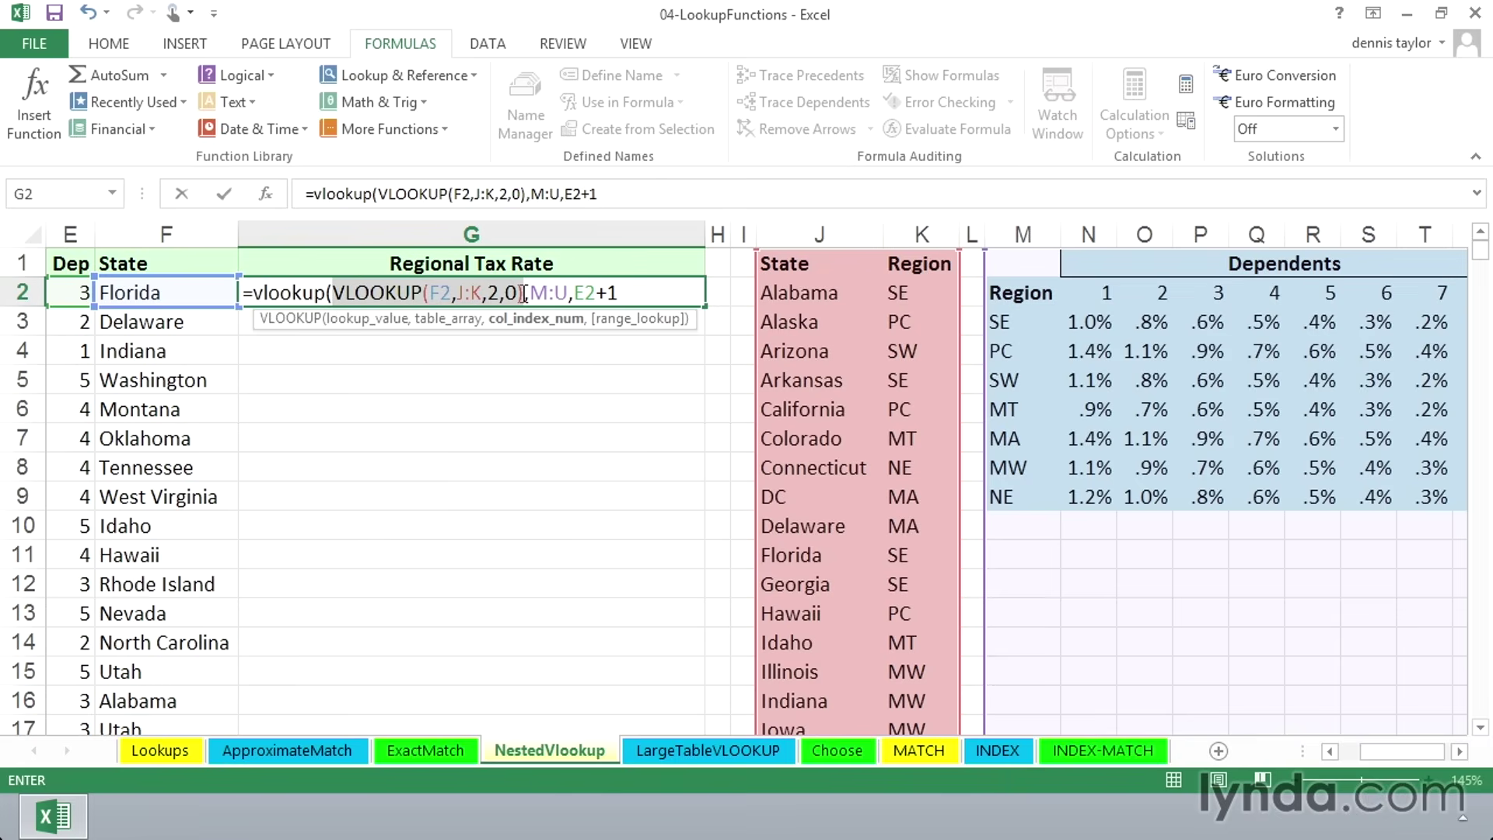
{"action": "mouse_move", "coordinate": [524, 294]}
{"action": "left_mouse_down"}
{"action": "mouse_move", "coordinate": [335, 294]}
{"action": "mouse_move", "coordinate": [544, 294]}
{"action": "mouse_move", "coordinate": [529, 294]}
{"action": "left_mouse_up"}
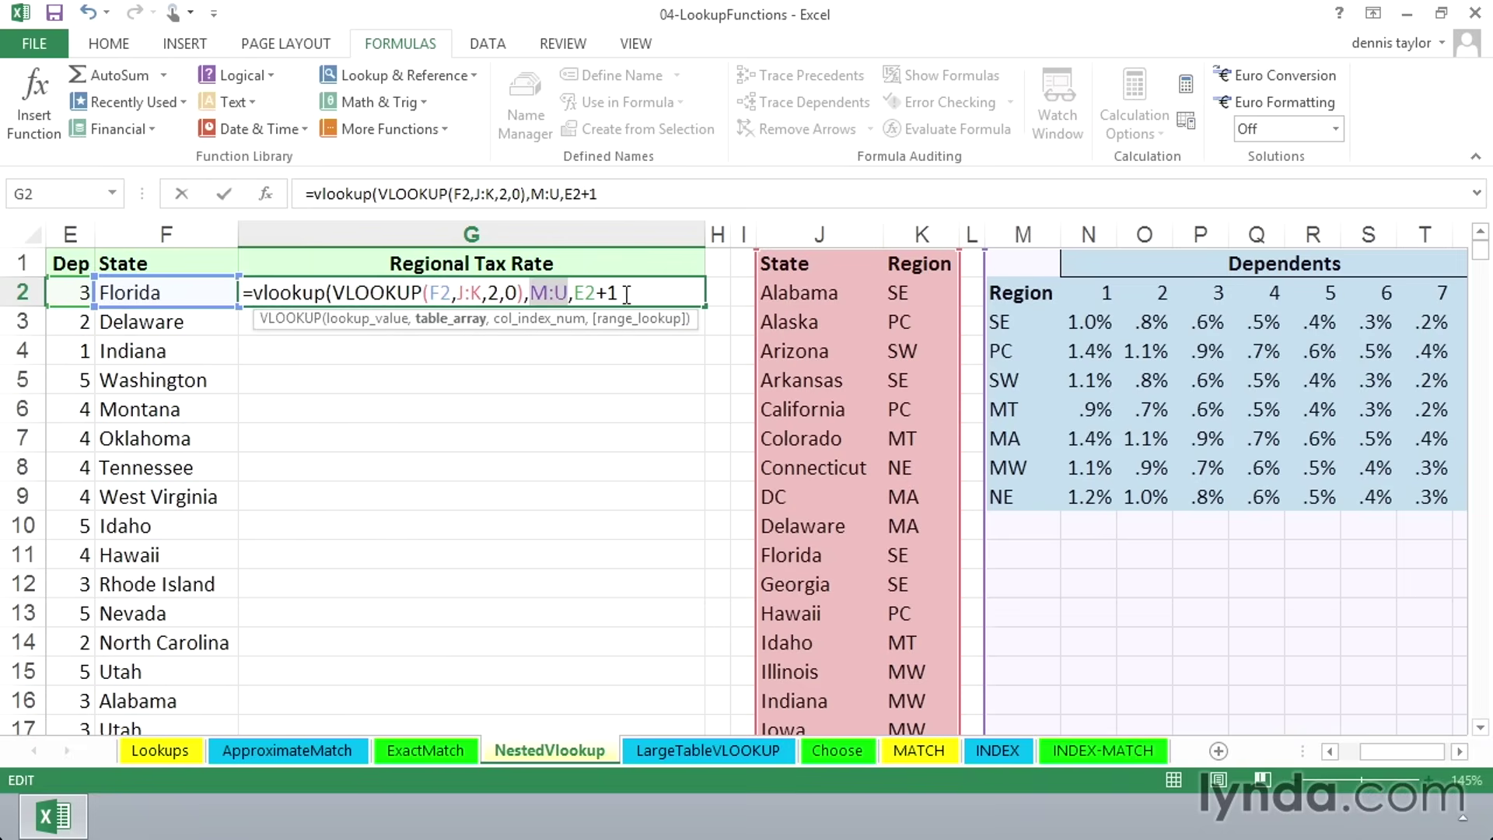
{"action": "left_click_drag", "start_coordinate": [621, 294], "coordinate": [579, 294]}
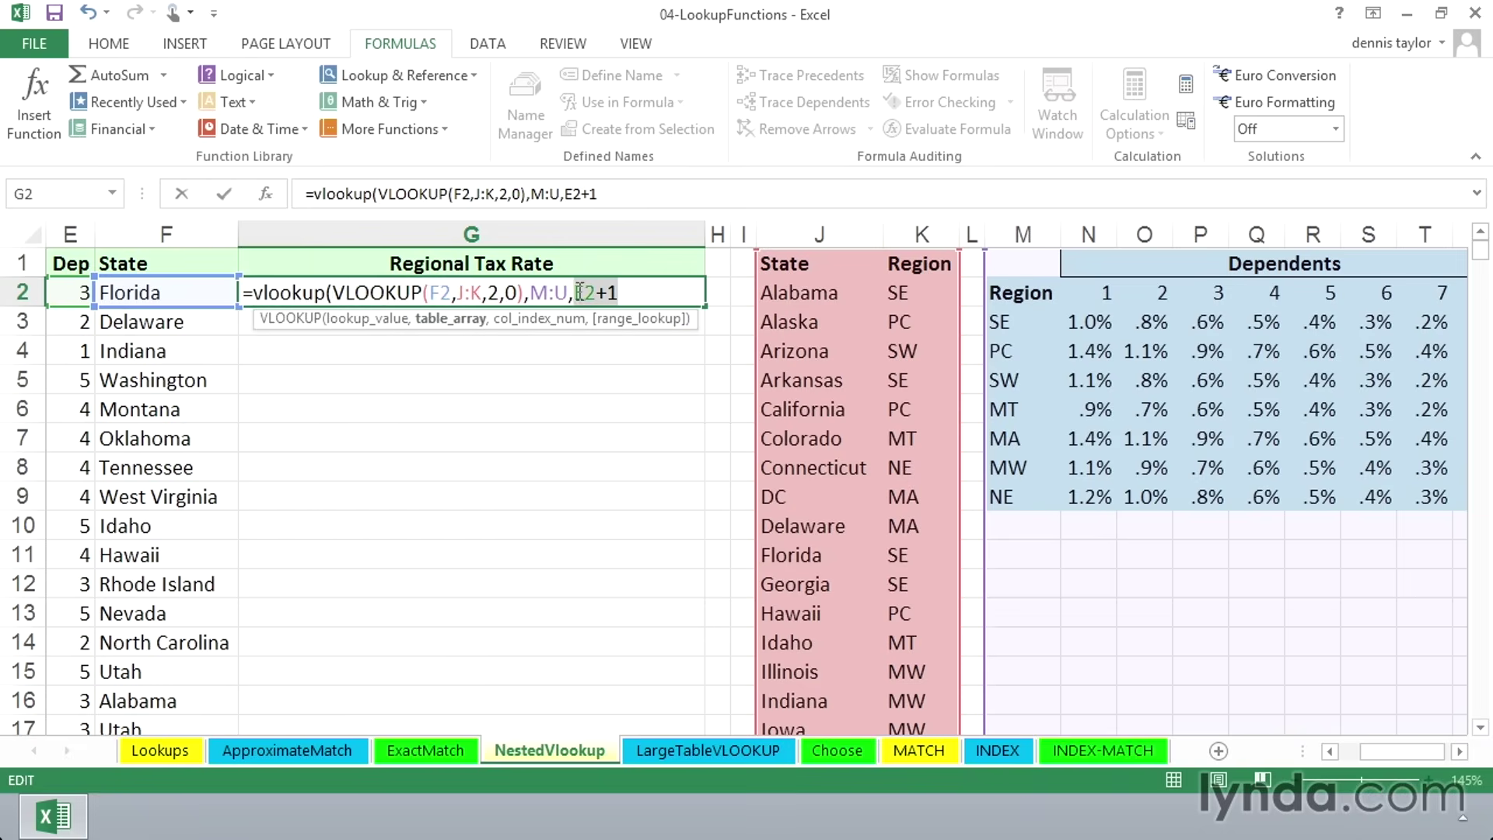
{"action": "left_click", "coordinate": [621, 294]}
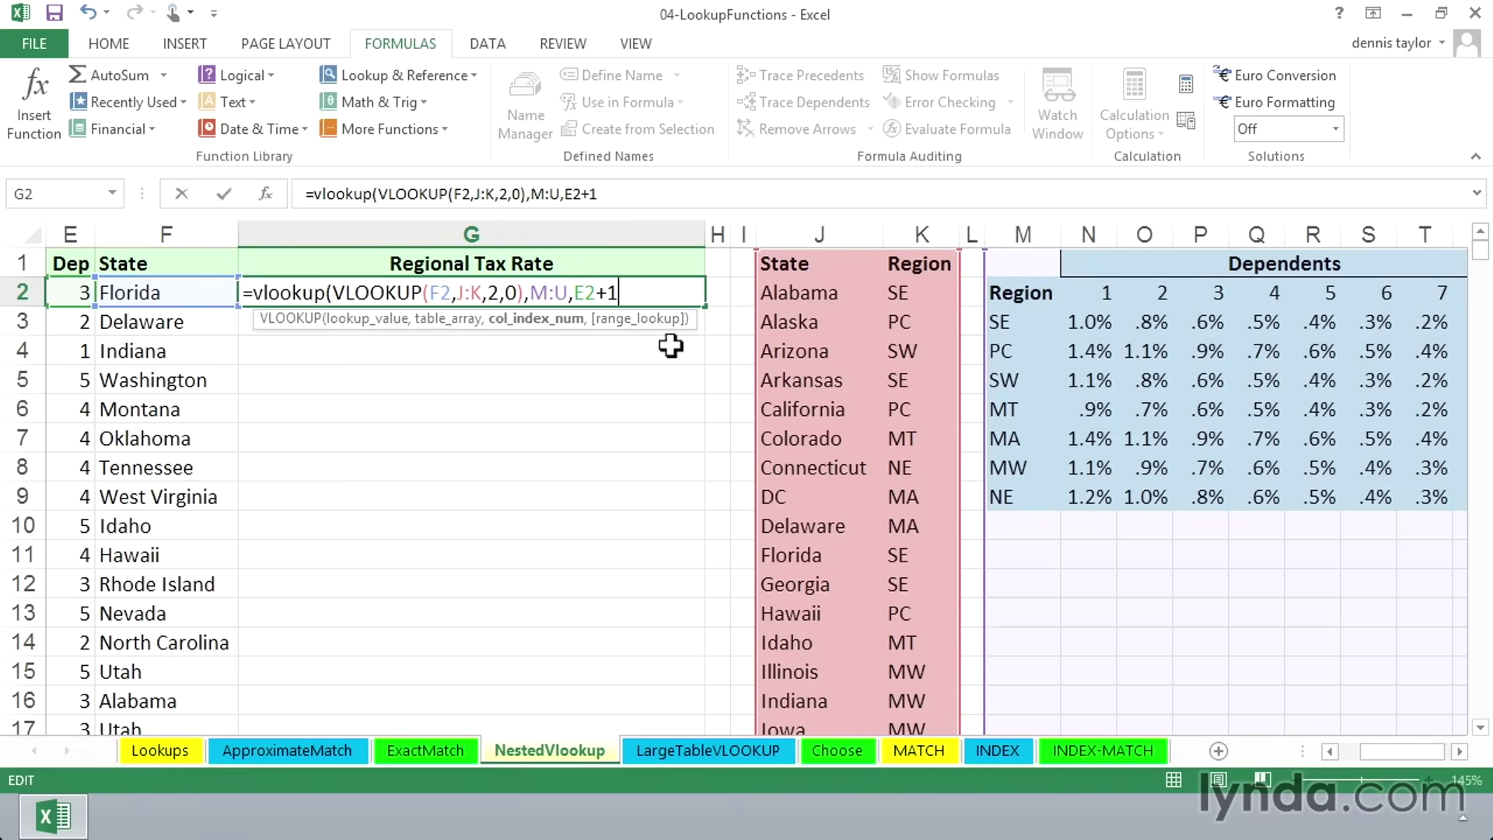
{"action": "type", "text": ","}
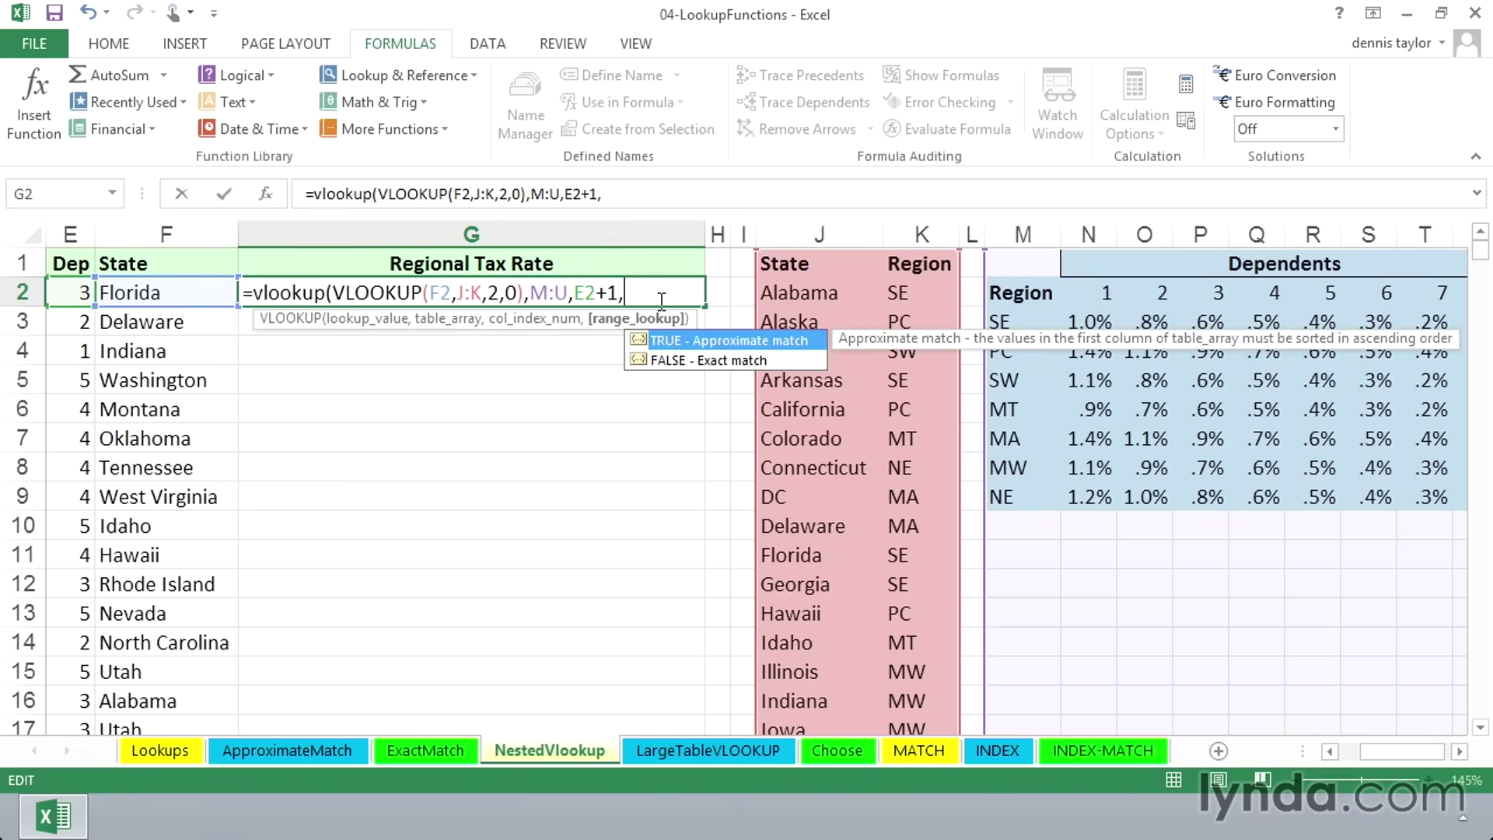
{"action": "type", "text": "0)"}
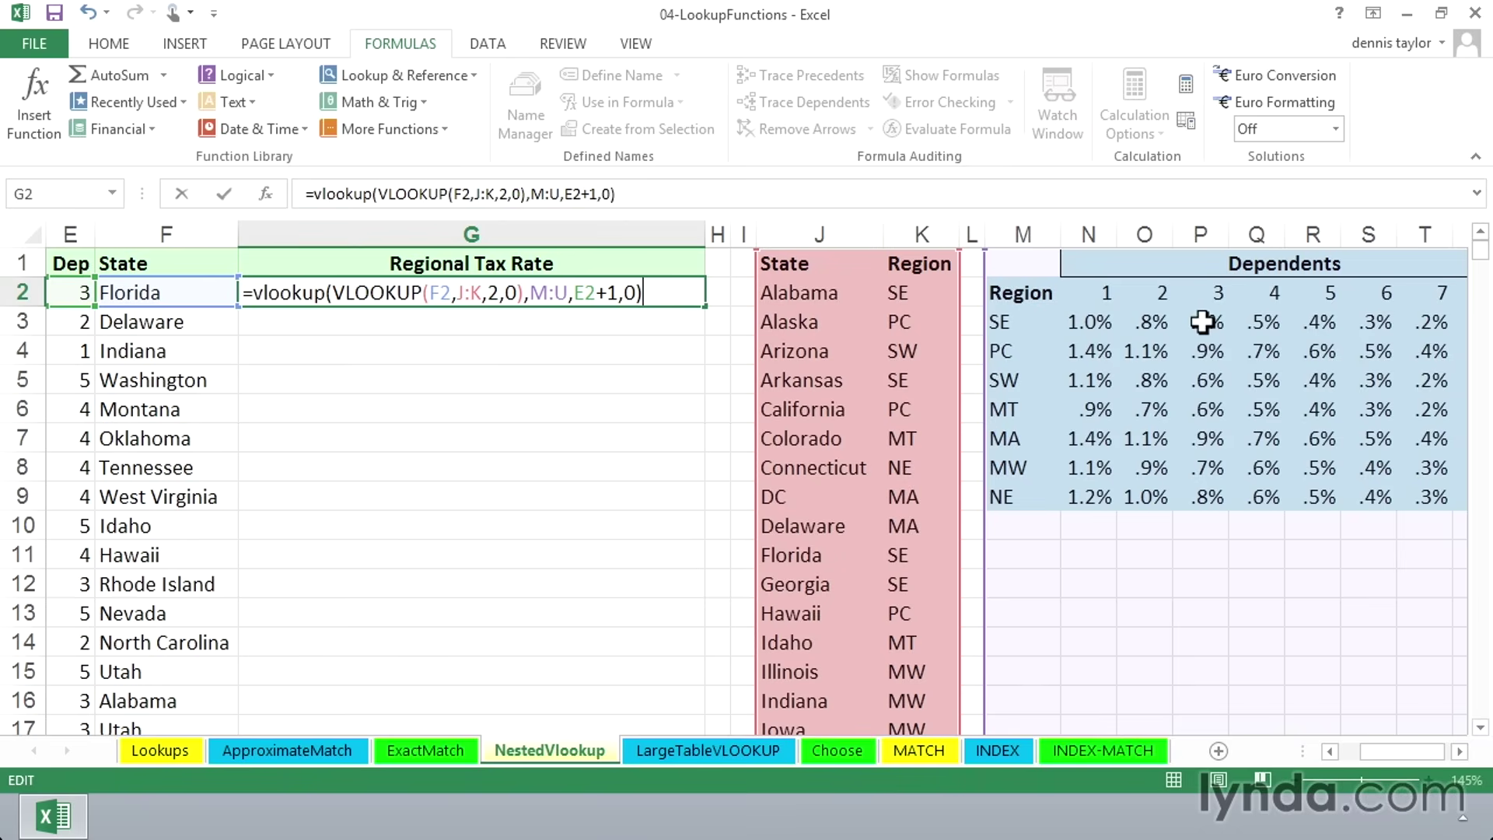
Commit G2's nested formula and review its J:K state-region range without changing it
{"action": "key", "text": "Return"}
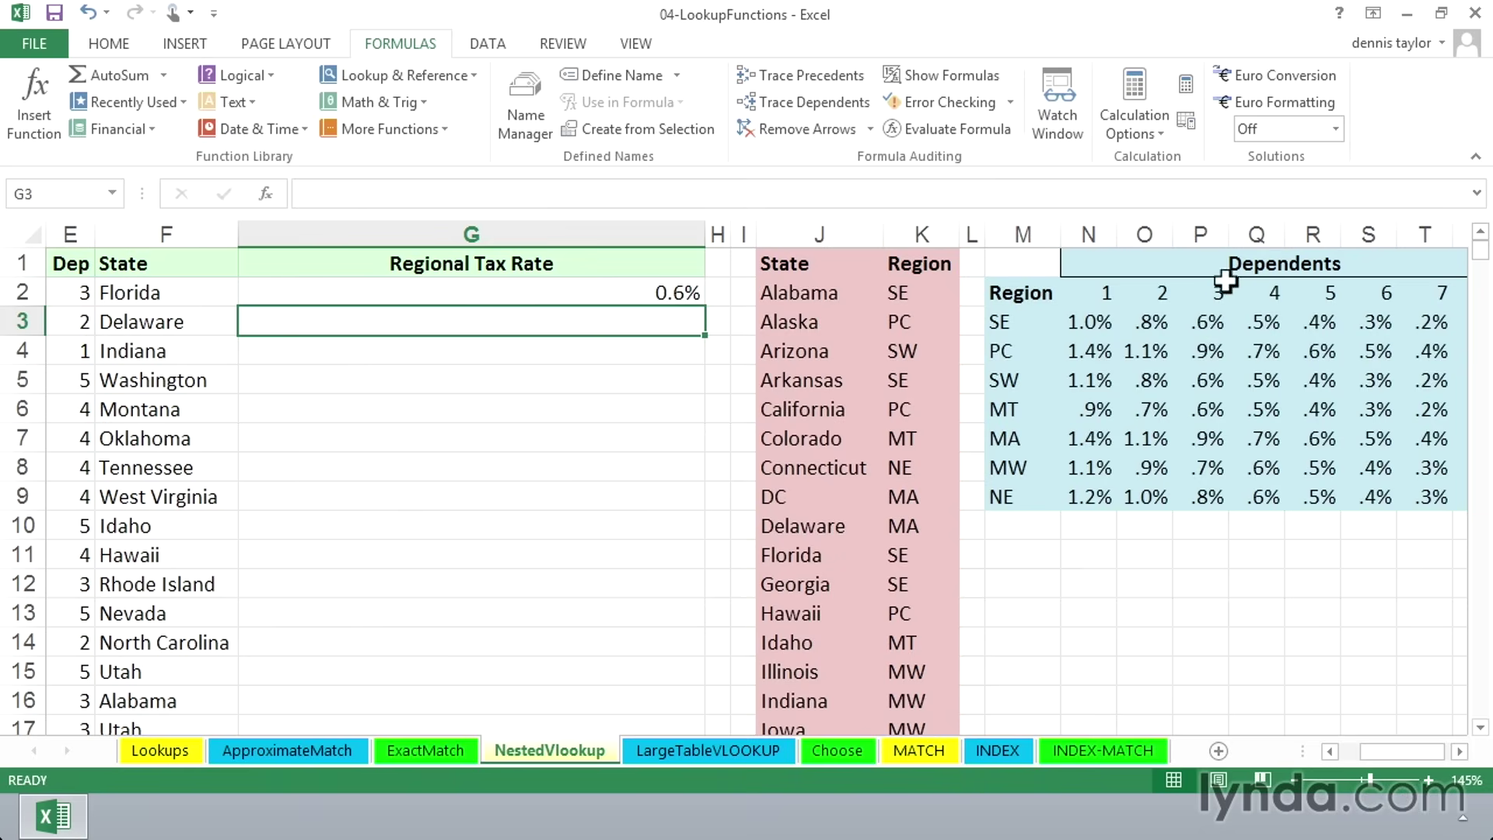
{"action": "left_click", "coordinate": [675, 293]}
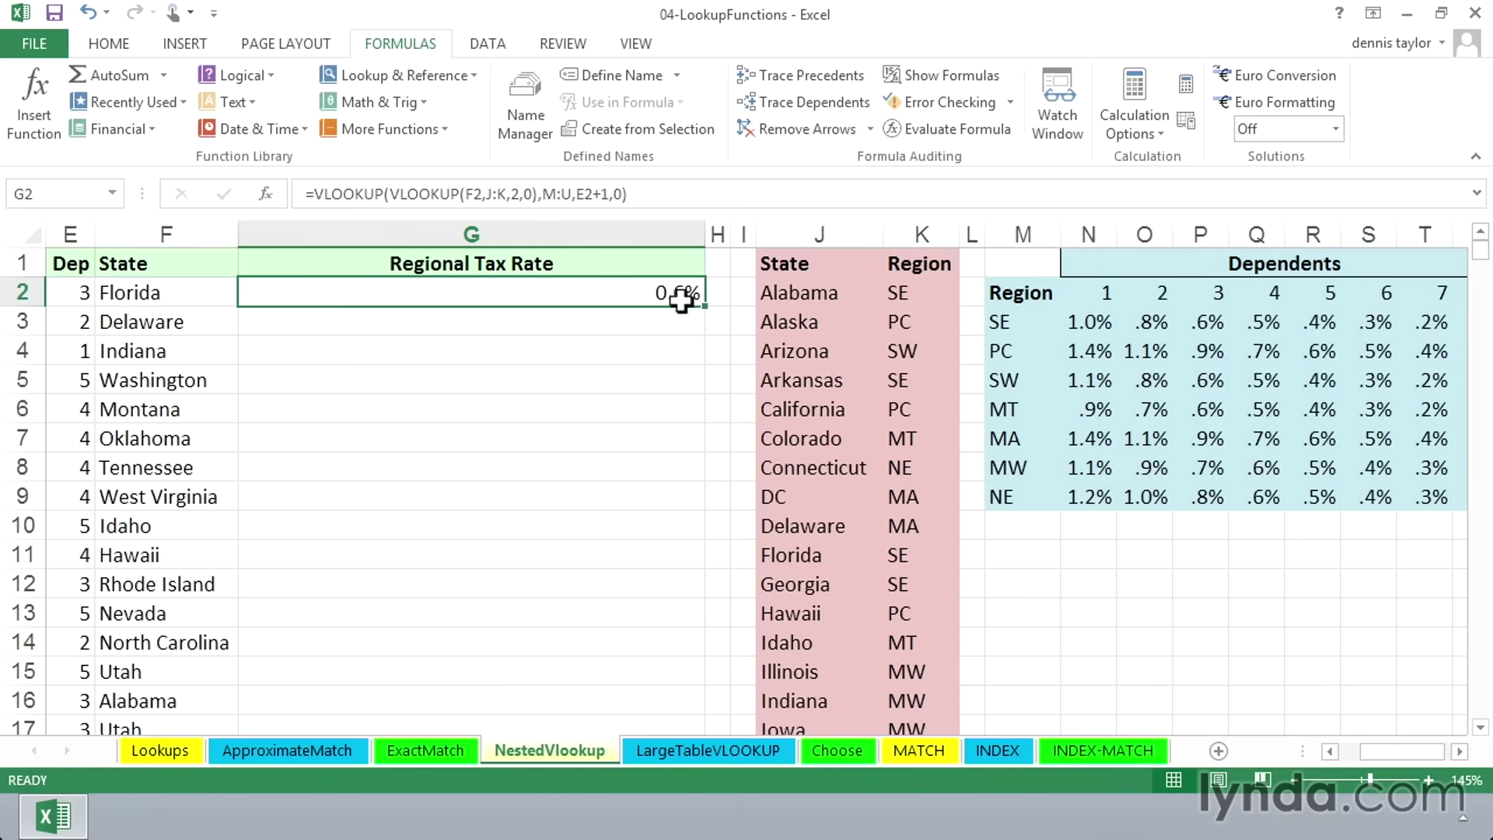
{"action": "double_click", "coordinate": [673, 293]}
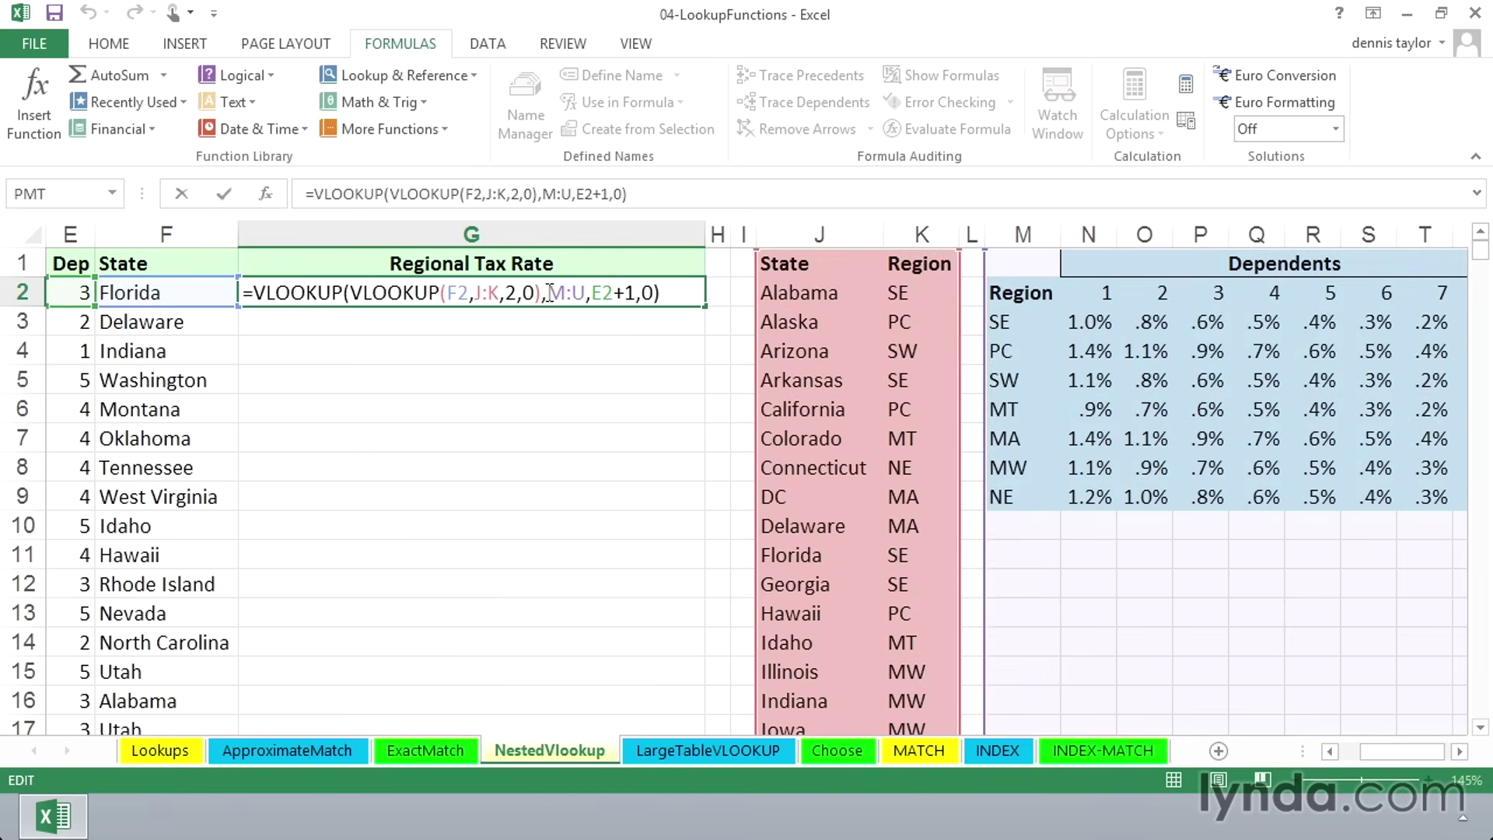
{"action": "left_click_drag", "start_coordinate": [500, 294], "coordinate": [477, 296]}
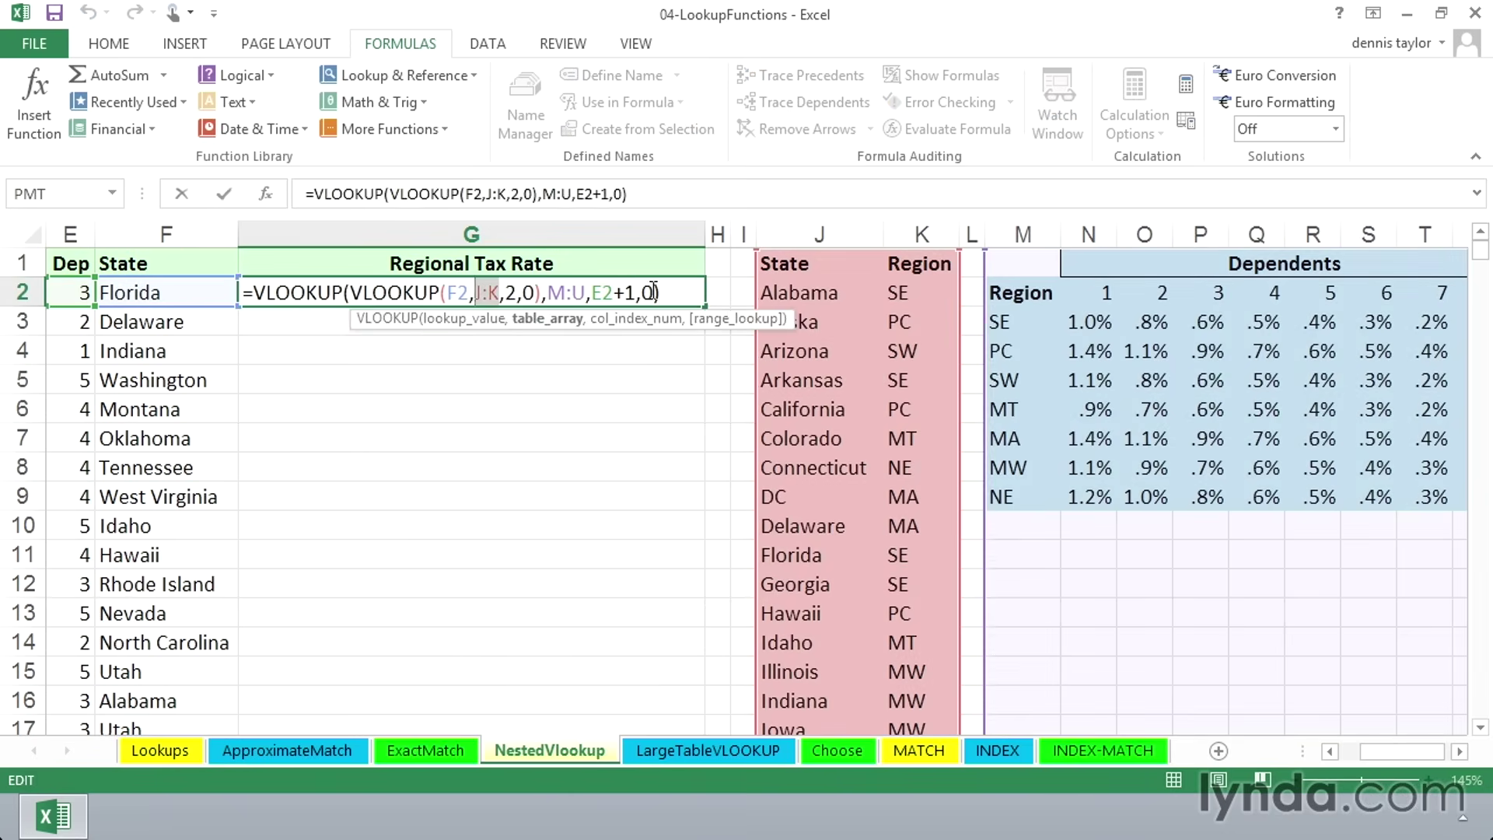
{"action": "key", "text": "ctrl+Return"}
Fill the formula down column G and check the Washington, Delaware and Florida results
{"action": "double_click", "coordinate": [705, 307]}
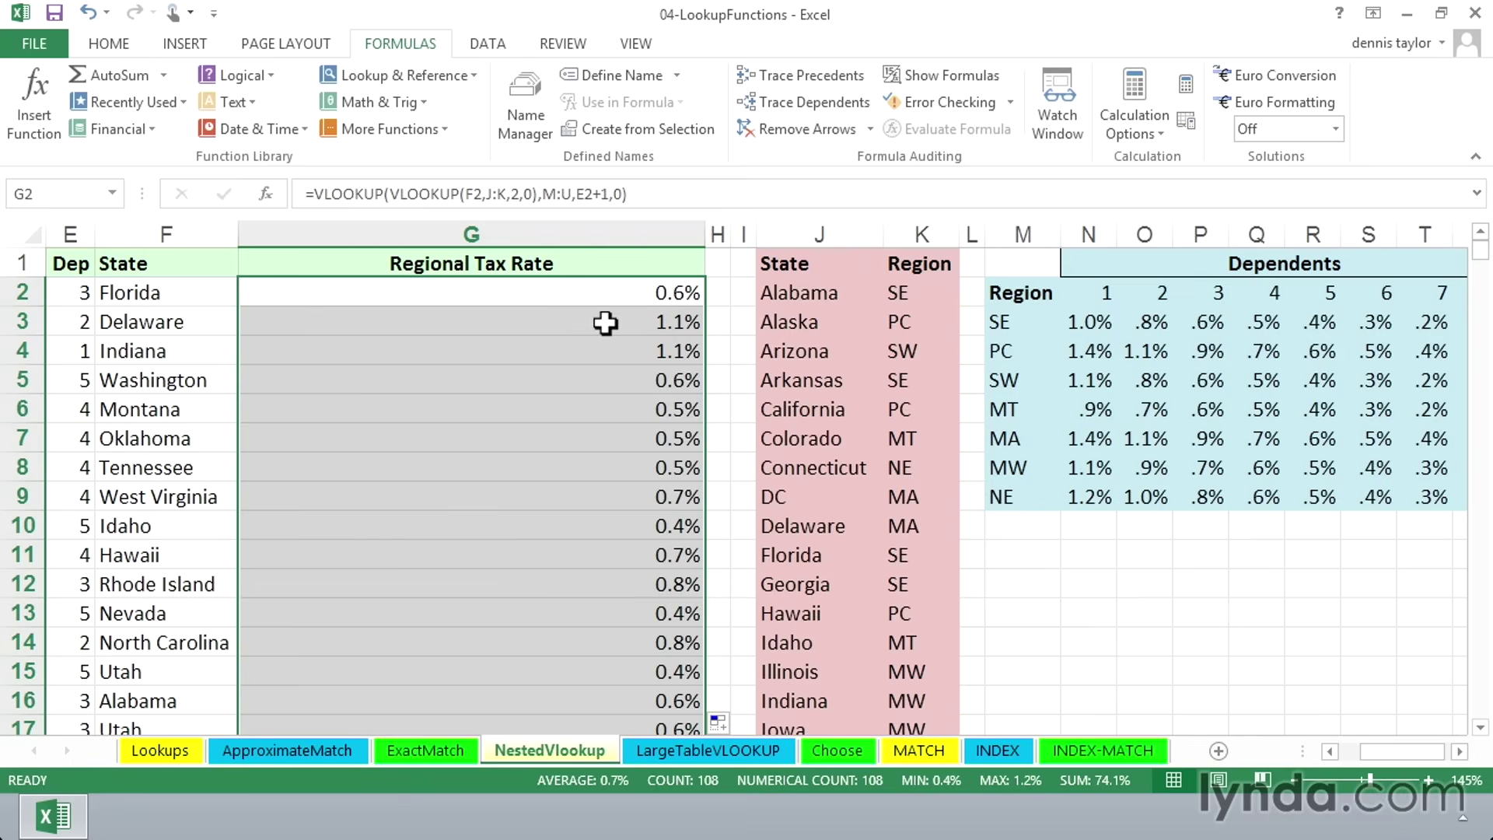
{"action": "left_click", "coordinate": [577, 377]}
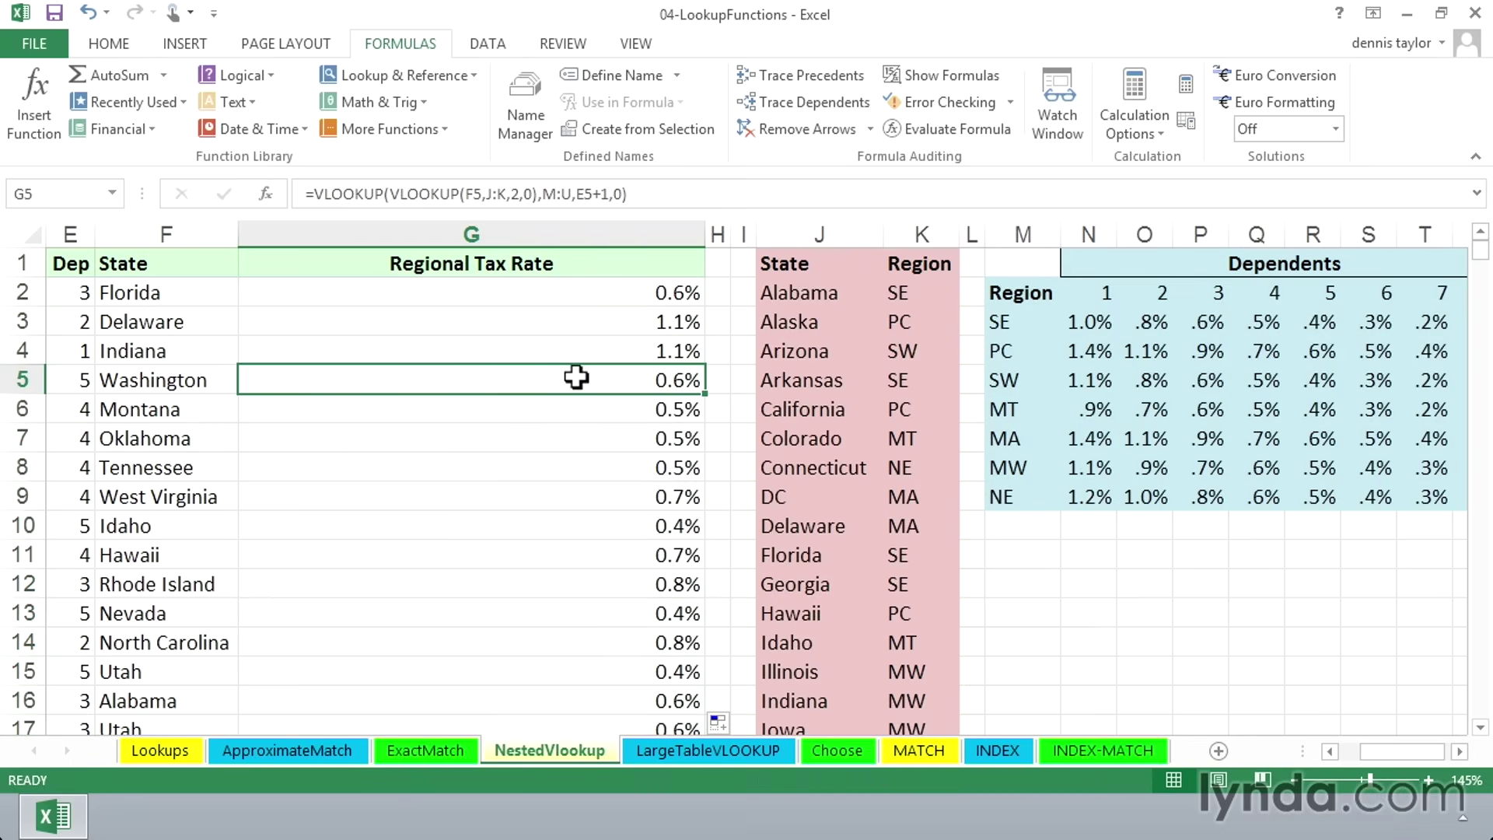
{"action": "left_click", "coordinate": [569, 329]}
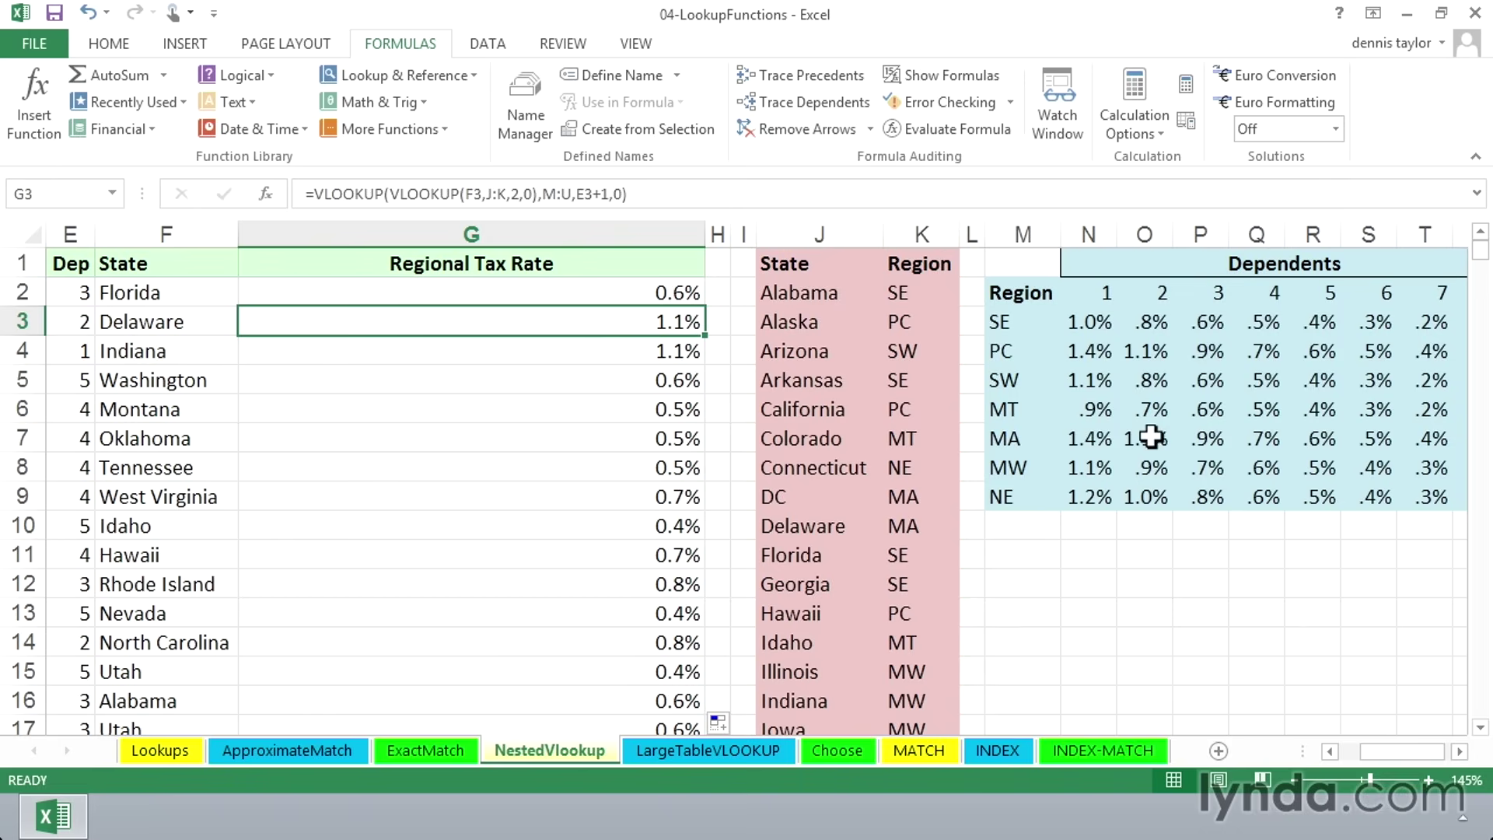
{"action": "left_click", "coordinate": [620, 290]}
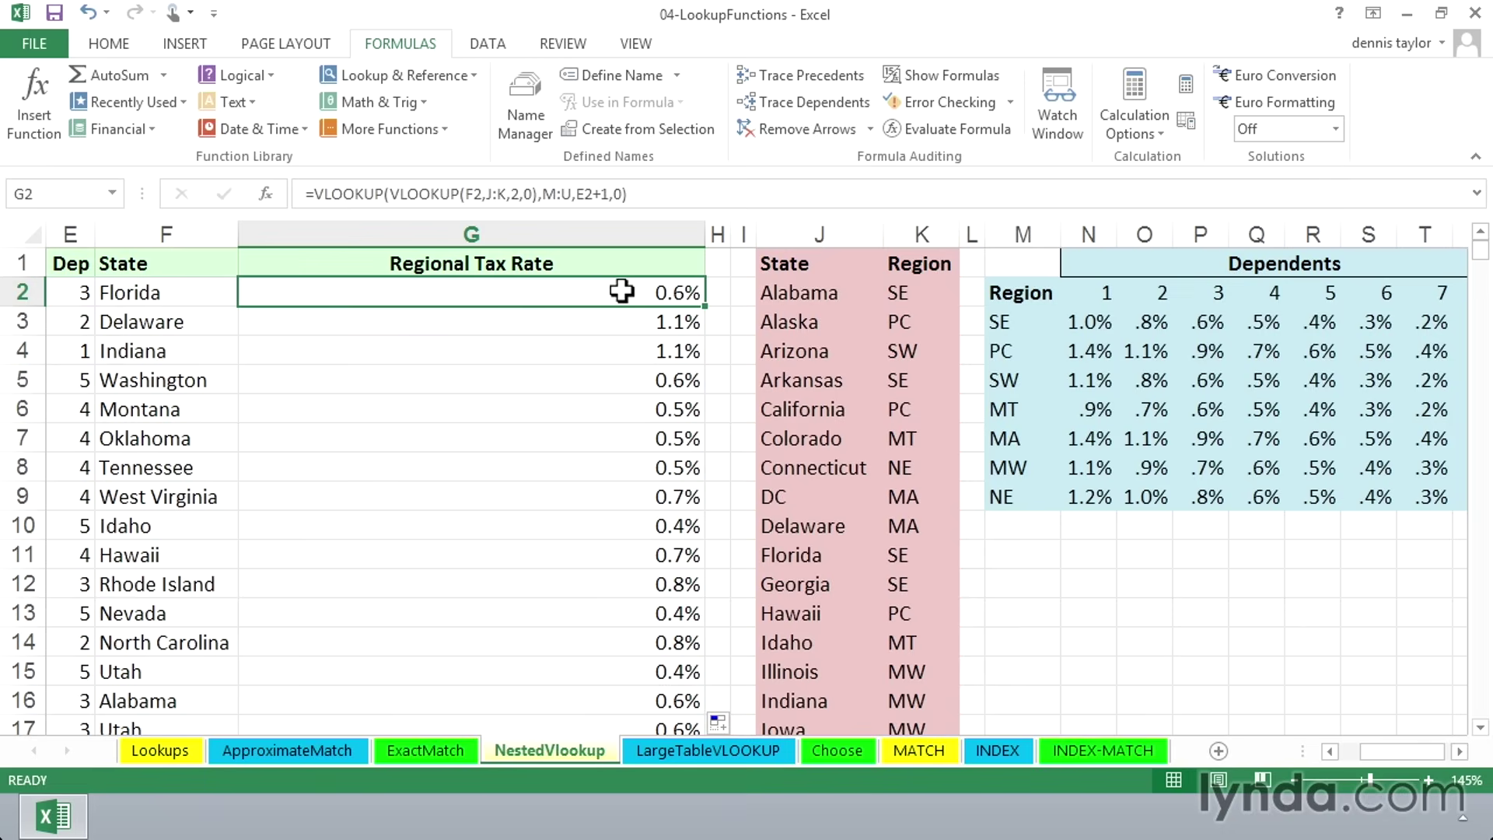
{"action": "double_click", "coordinate": [620, 291]}
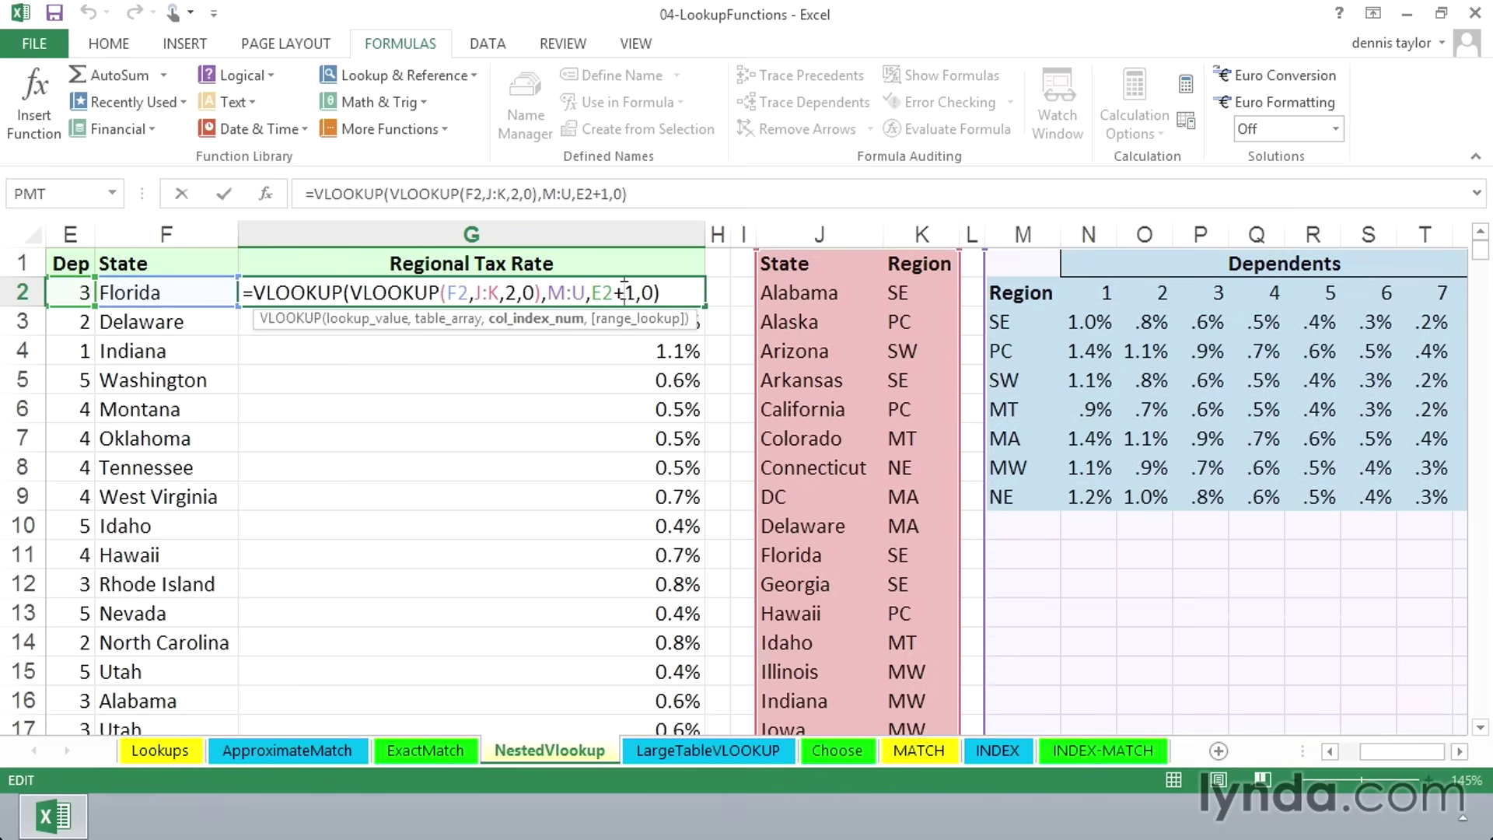